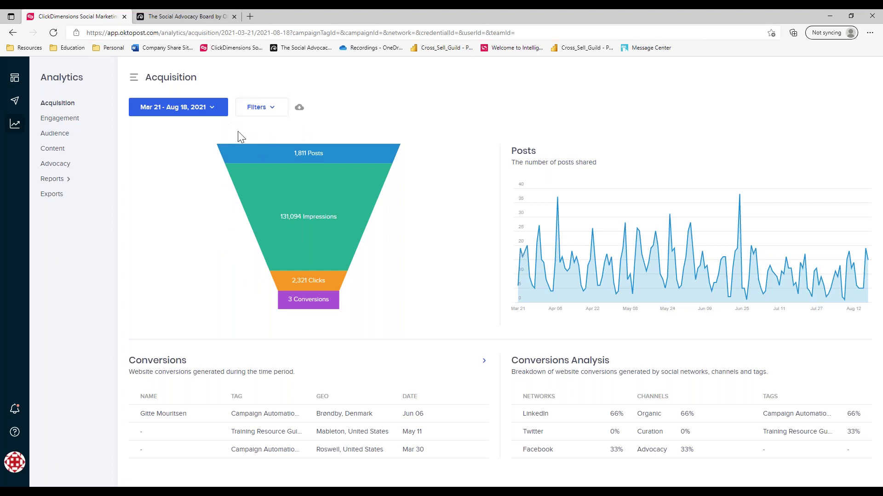
Browse the analytics campaign tag and campaign filter lists without picking a campaign
{"action": "left_click", "coordinate": [280, 114]}
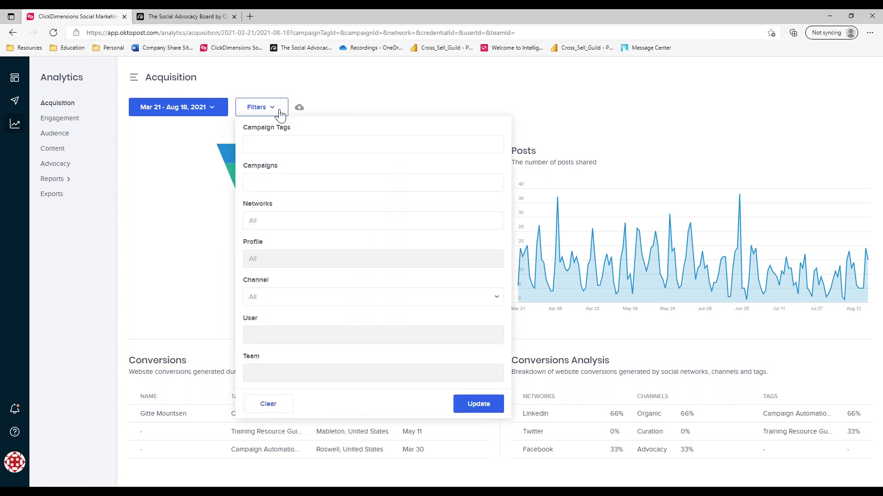
{"action": "left_click", "coordinate": [258, 148]}
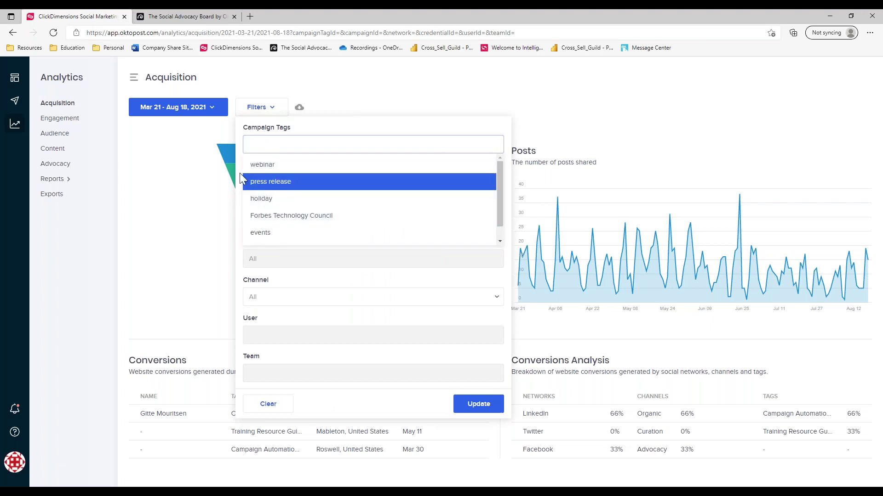
{"action": "left_click", "coordinate": [239, 173]}
{"action": "left_click", "coordinate": [252, 182]}
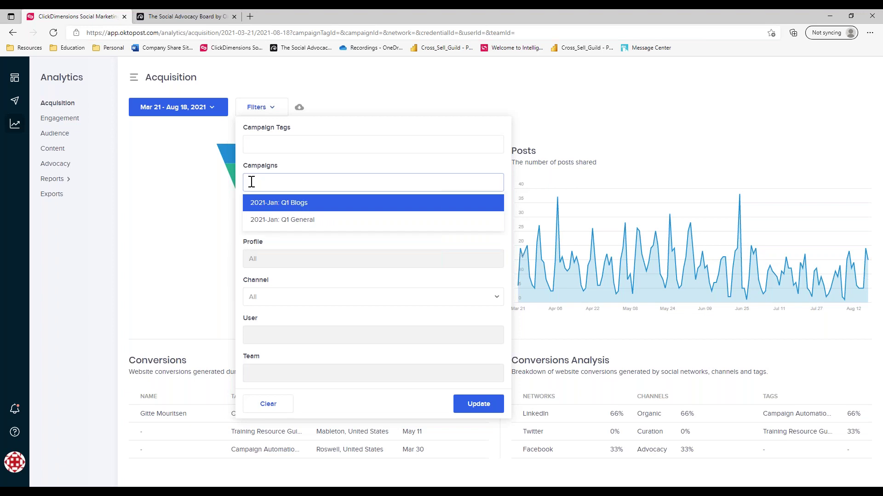
{"action": "left_click", "coordinate": [237, 210]}
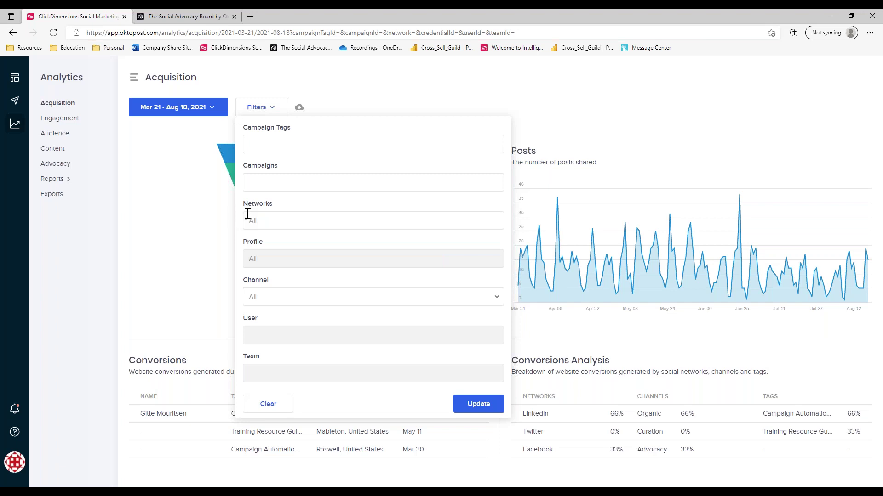
Try limiting analytics to LinkedIn and adding Facebook, then remove Facebook again
{"action": "left_click", "coordinate": [254, 219]}
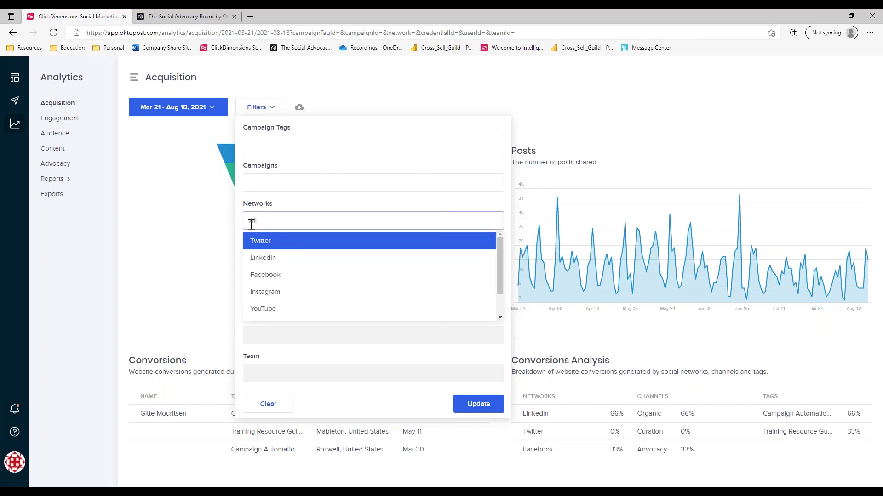
{"action": "left_click", "coordinate": [256, 259]}
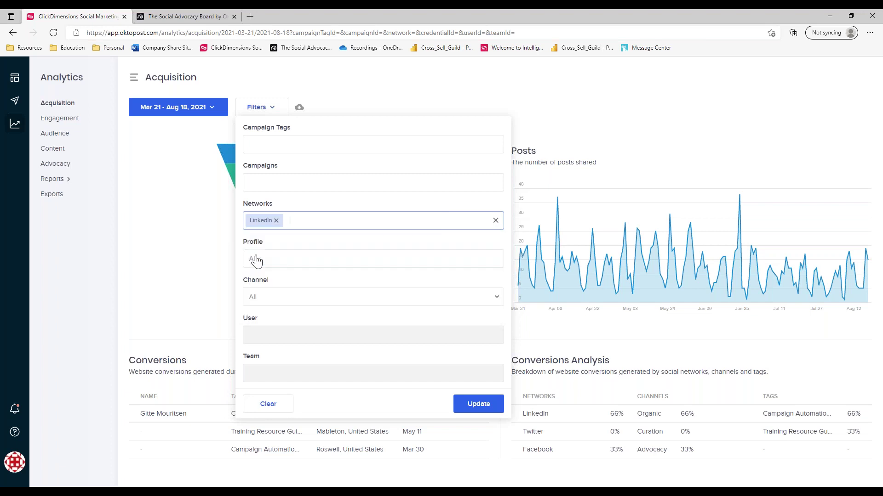
{"action": "left_click", "coordinate": [289, 220]}
{"action": "left_click", "coordinate": [293, 275]}
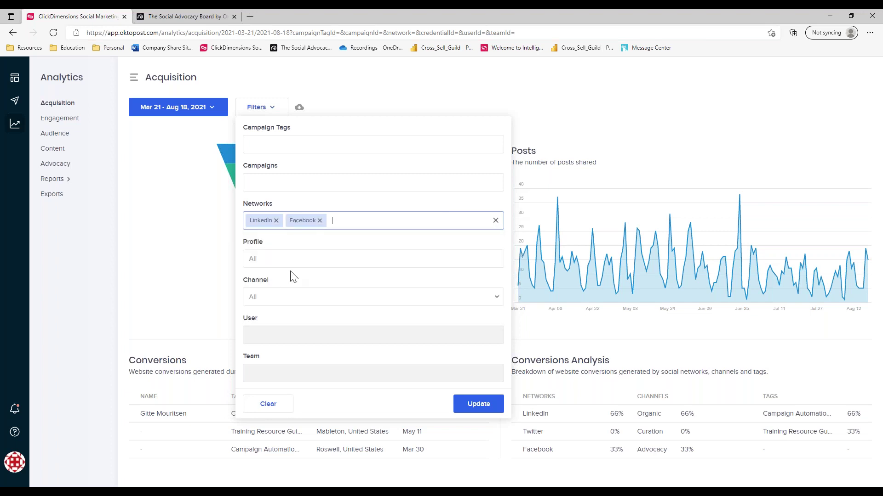
{"action": "left_click", "coordinate": [320, 221]}
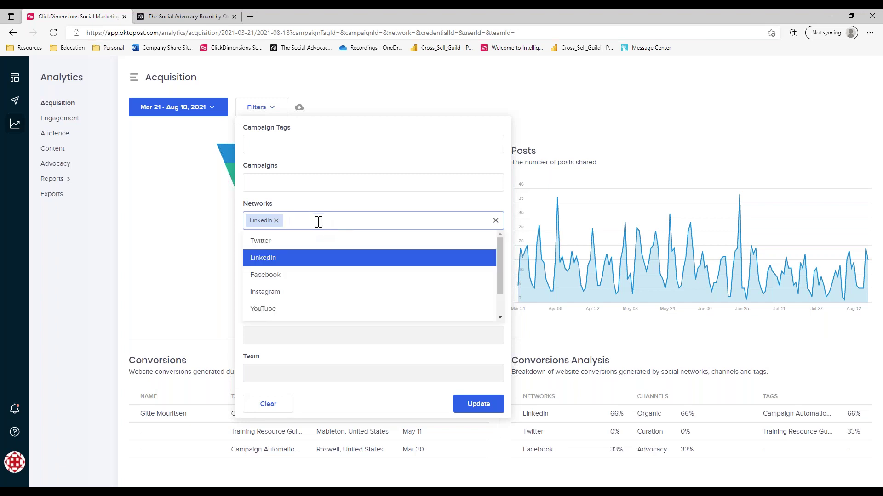
Return to all networks, dismiss the filters unapplied, and chart Clicks beside the funnel
{"action": "left_click", "coordinate": [276, 220]}
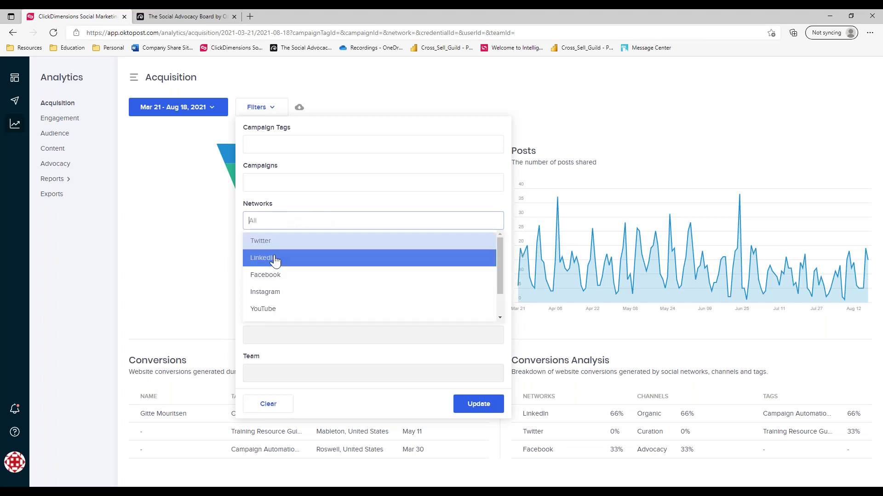
{"action": "left_click", "coordinate": [242, 261]}
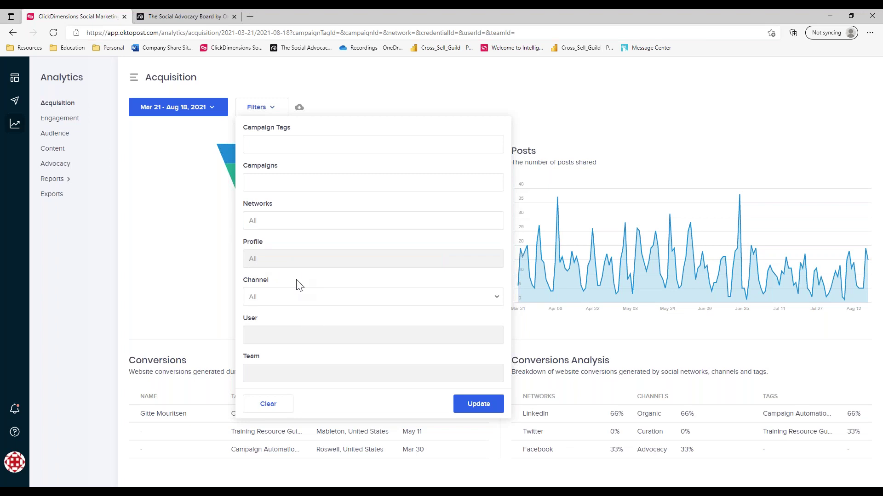
{"action": "left_click", "coordinate": [149, 276]}
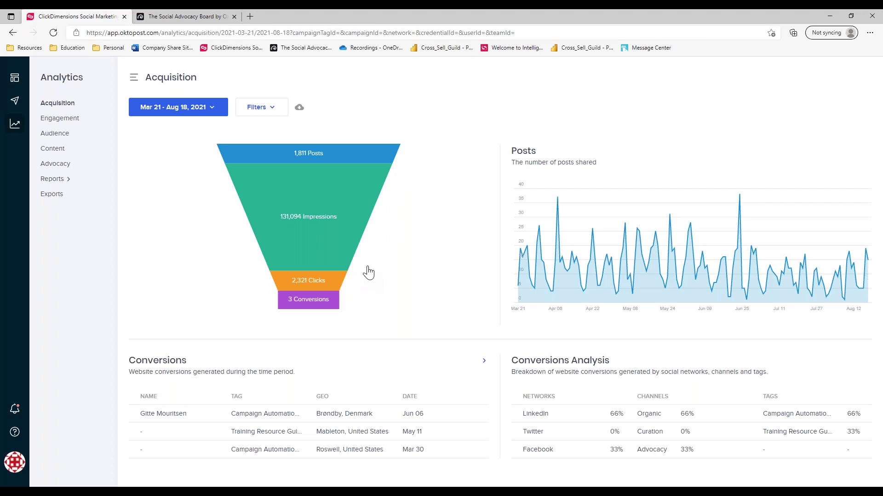
{"action": "left_click", "coordinate": [340, 228]}
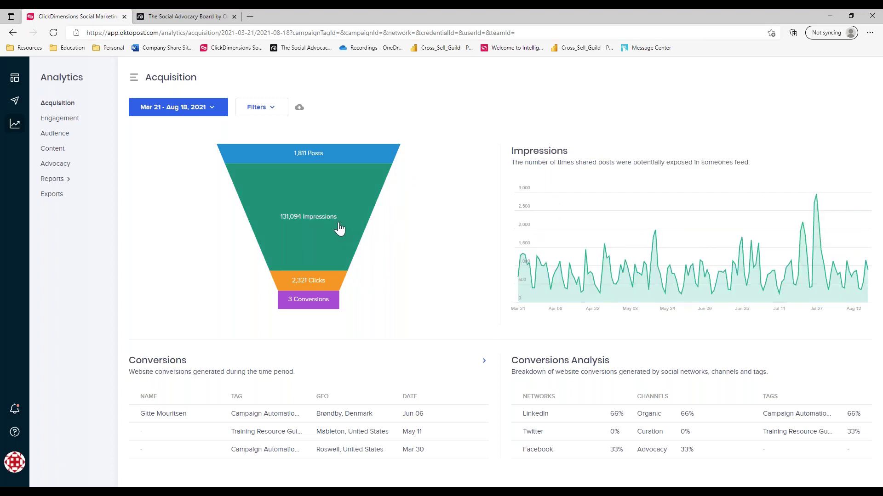
{"action": "left_click", "coordinate": [329, 283]}
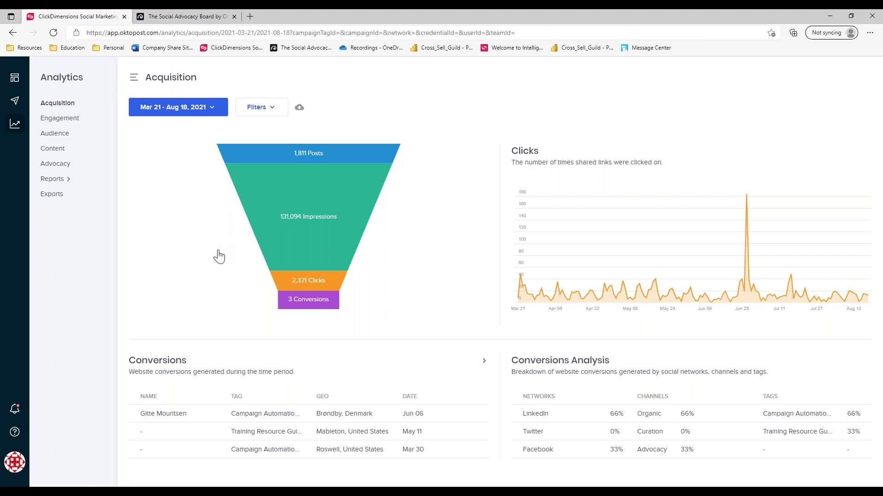
Open Engagement analytics and inspect the network (LinkedIn 78.2%) and channel (Advocacy 57.7%, Organic 42.2%) donuts
{"action": "left_click", "coordinate": [71, 123]}
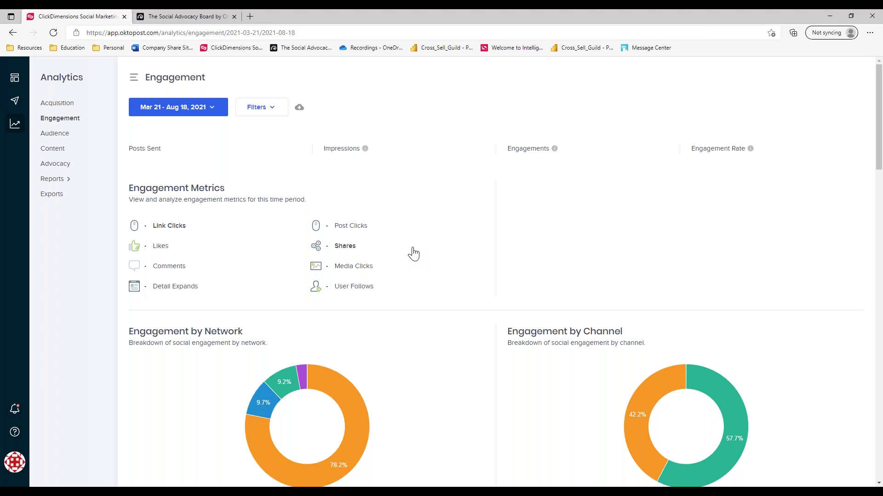
{"action": "scroll", "coordinate": [413, 253], "scroll_direction": "down", "scroll_amount": 6}
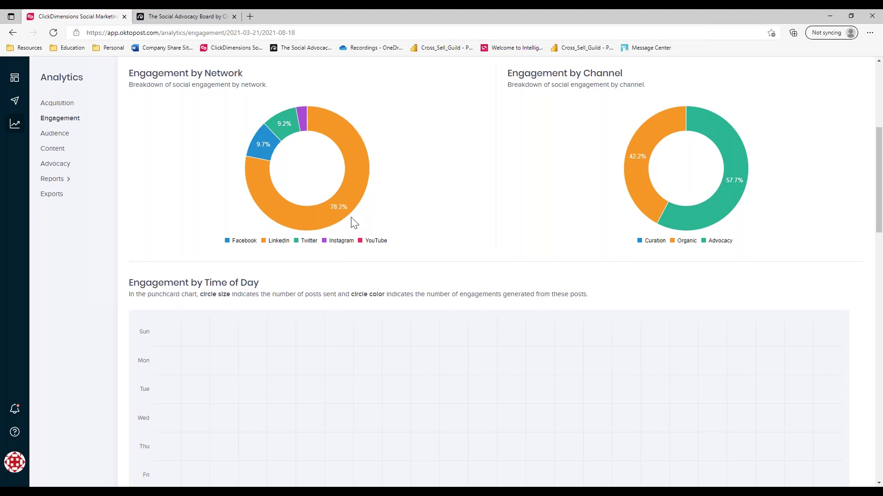
{"action": "mouse_move", "coordinate": [344, 214]}
{"action": "scroll", "coordinate": [379, 201], "scroll_direction": "up", "scroll_amount": 1}
{"action": "scroll", "coordinate": [378, 200], "scroll_direction": "down", "scroll_amount": 1}
{"action": "mouse_move", "coordinate": [720, 213]}
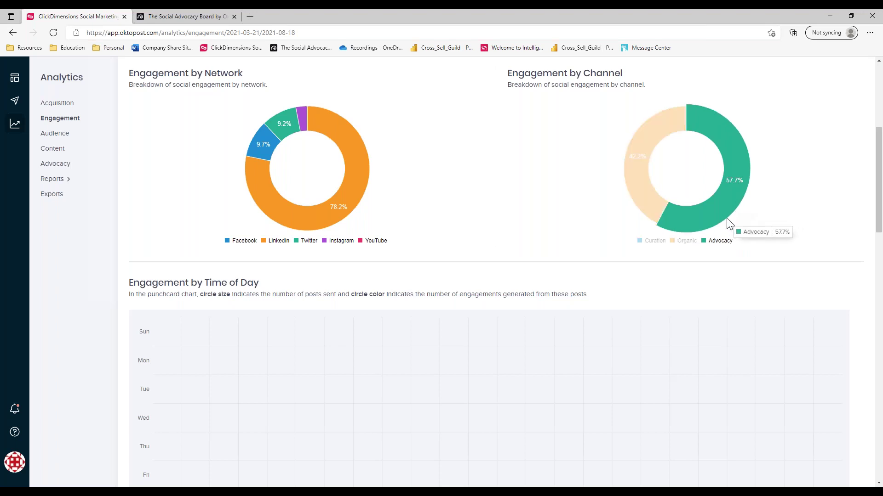
{"action": "mouse_move", "coordinate": [667, 211]}
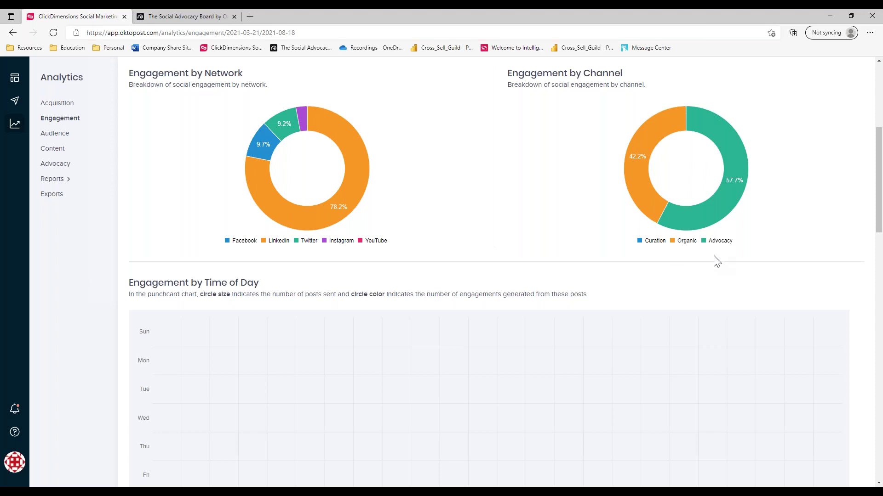
{"action": "scroll", "coordinate": [611, 258], "scroll_direction": "up", "scroll_amount": 5}
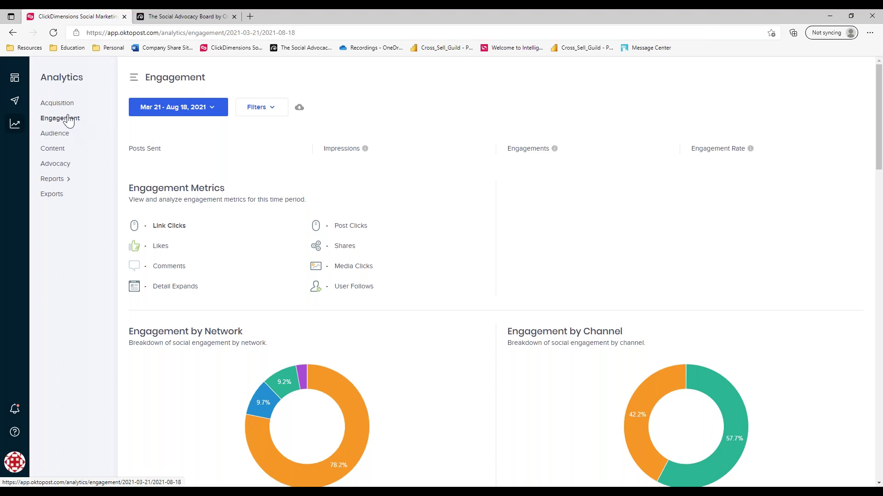
Open Content analytics and switch the Posts By Type chart through Images, Links, then Videos
{"action": "scroll", "coordinate": [424, 189], "scroll_direction": "down", "scroll_amount": 5}
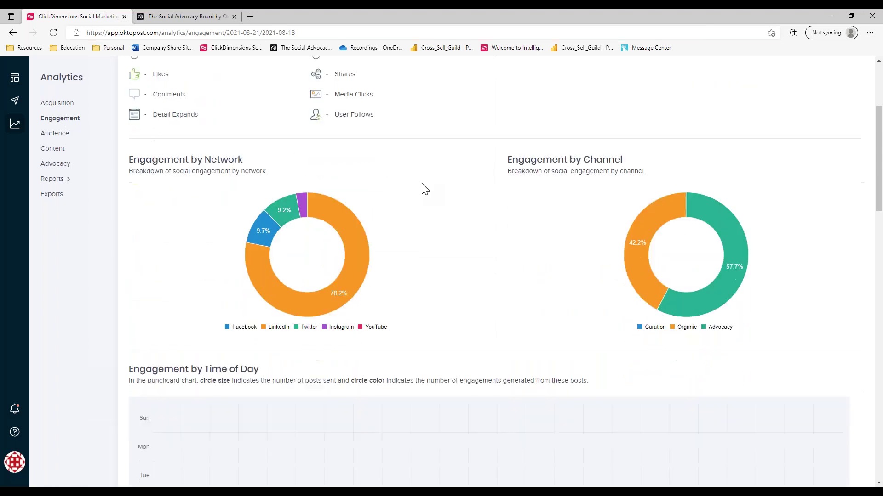
{"action": "scroll", "coordinate": [423, 189], "scroll_direction": "up", "scroll_amount": 5}
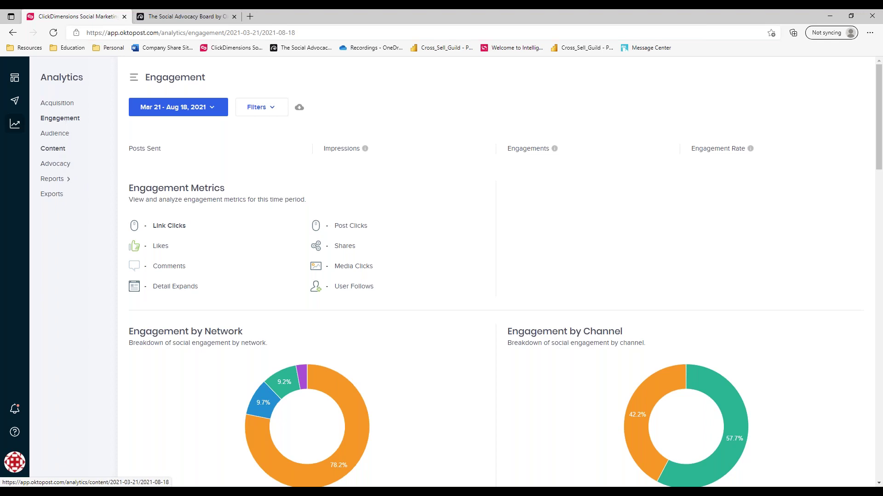
{"action": "left_click", "coordinate": [50, 149]}
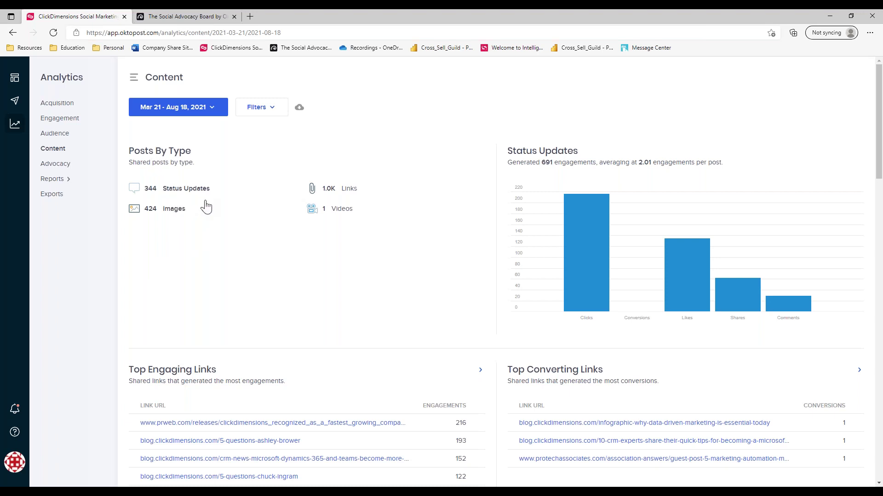
{"action": "left_click", "coordinate": [174, 212]}
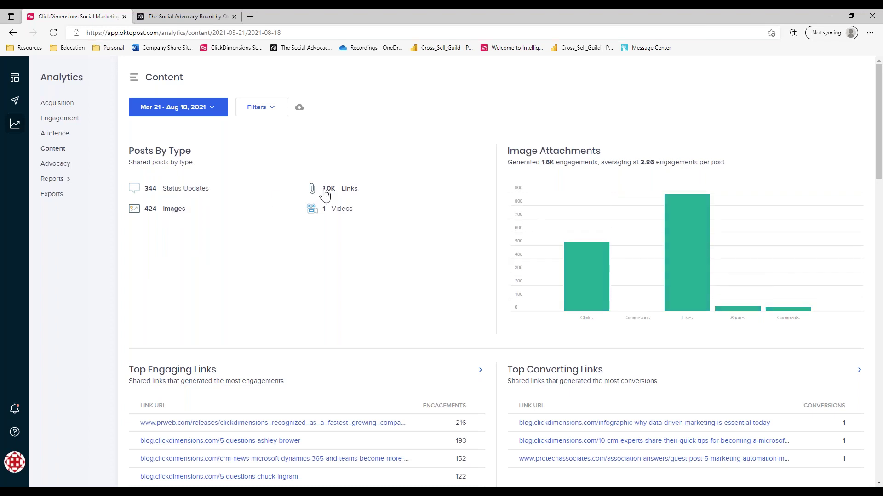
{"action": "left_click", "coordinate": [343, 189]}
{"action": "left_click", "coordinate": [345, 210]}
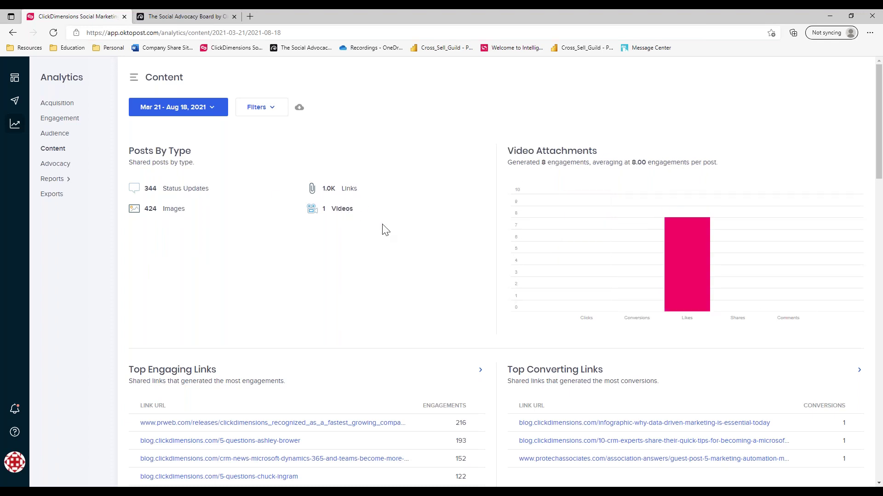
{"action": "scroll", "coordinate": [385, 229], "scroll_direction": "down", "scroll_amount": 4}
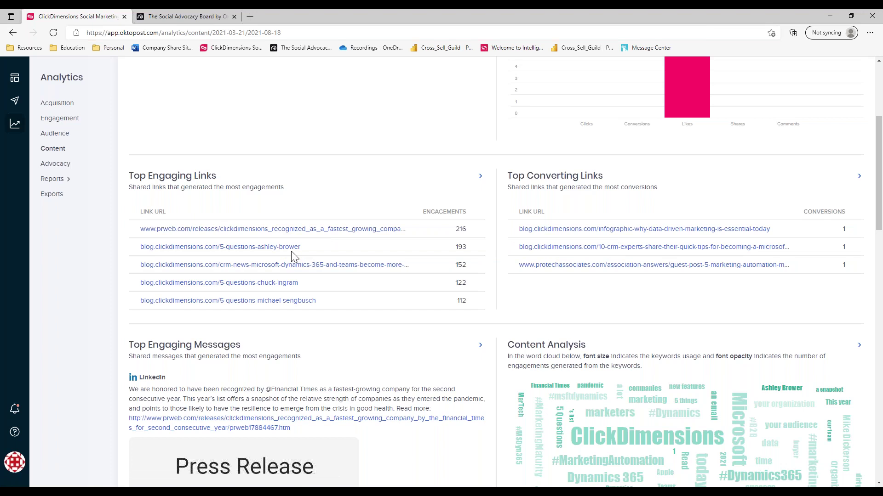
{"action": "scroll", "coordinate": [291, 251], "scroll_direction": "down", "scroll_amount": 3}
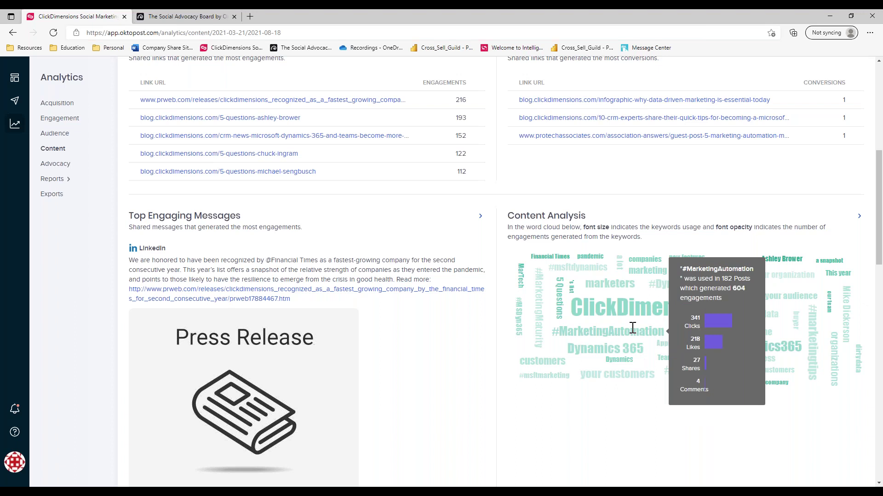
{"action": "mouse_move", "coordinate": [631, 317]}
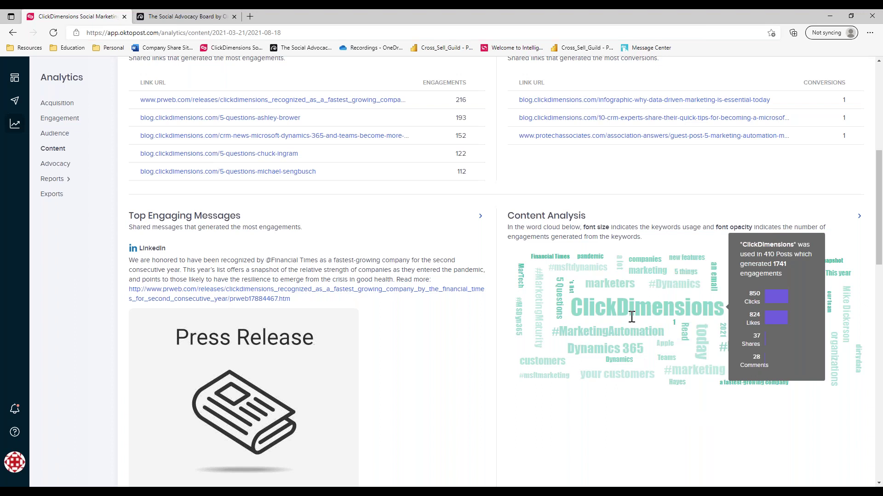
{"action": "mouse_move", "coordinate": [539, 347]}
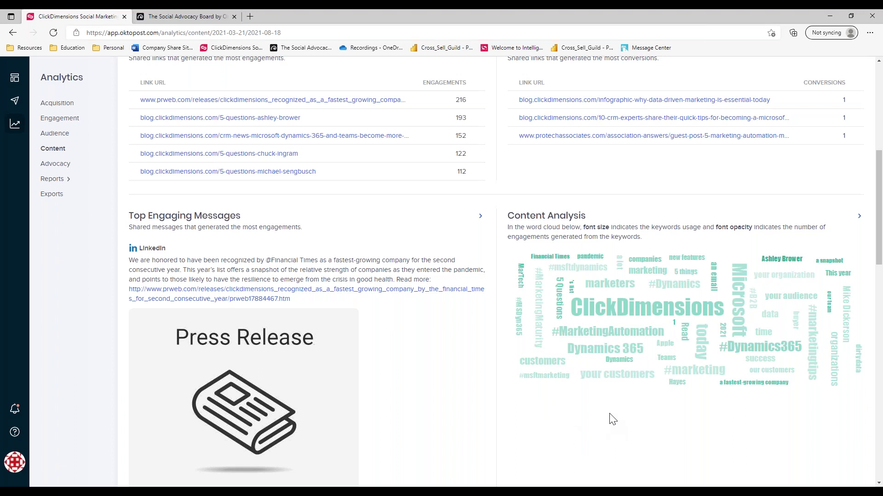
{"action": "scroll", "coordinate": [612, 419], "scroll_direction": "down", "scroll_amount": 1}
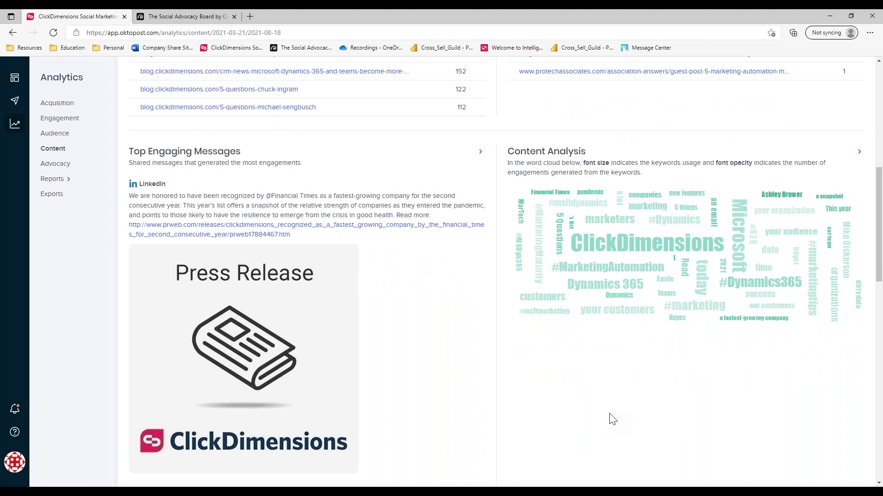
{"action": "scroll", "coordinate": [613, 420], "scroll_direction": "up", "scroll_amount": 2}
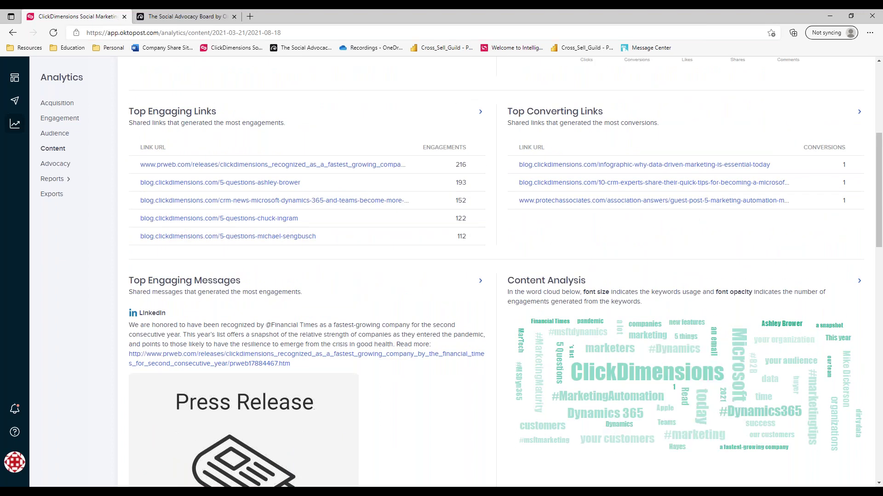
{"action": "mouse_move", "coordinate": [652, 389]}
{"action": "mouse_move", "coordinate": [569, 415]}
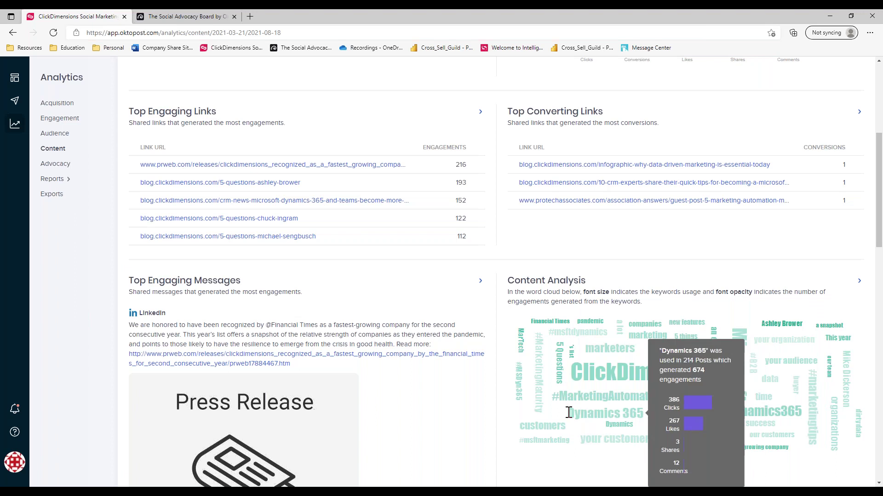
{"action": "scroll", "coordinate": [568, 415], "scroll_direction": "up", "scroll_amount": 5}
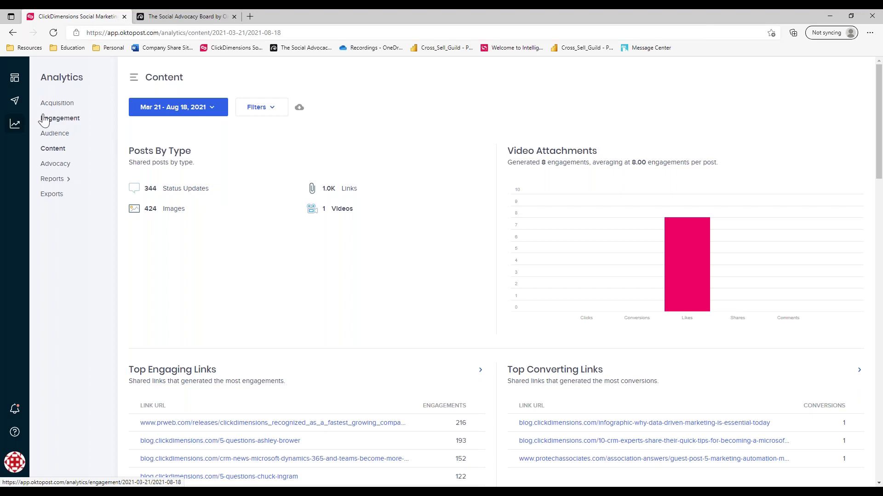
Open Engagement analytics and inspect the network and channel pie charts and time-of-day punchcard
{"action": "left_click", "coordinate": [55, 124]}
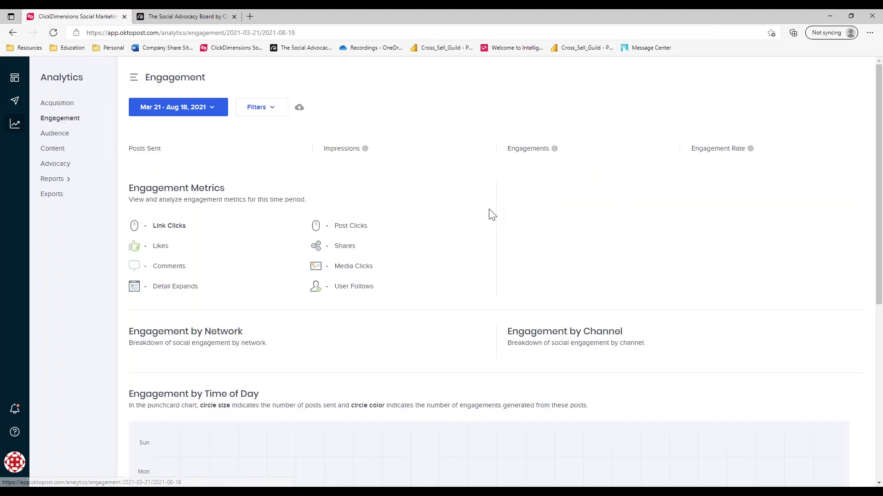
{"action": "scroll", "coordinate": [492, 214], "scroll_direction": "down", "scroll_amount": 4}
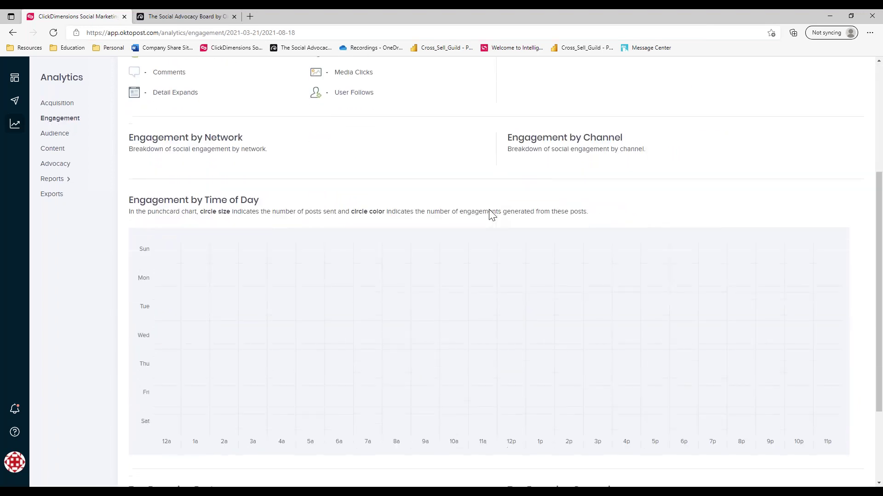
{"action": "scroll", "coordinate": [492, 214], "scroll_direction": "down", "scroll_amount": 1}
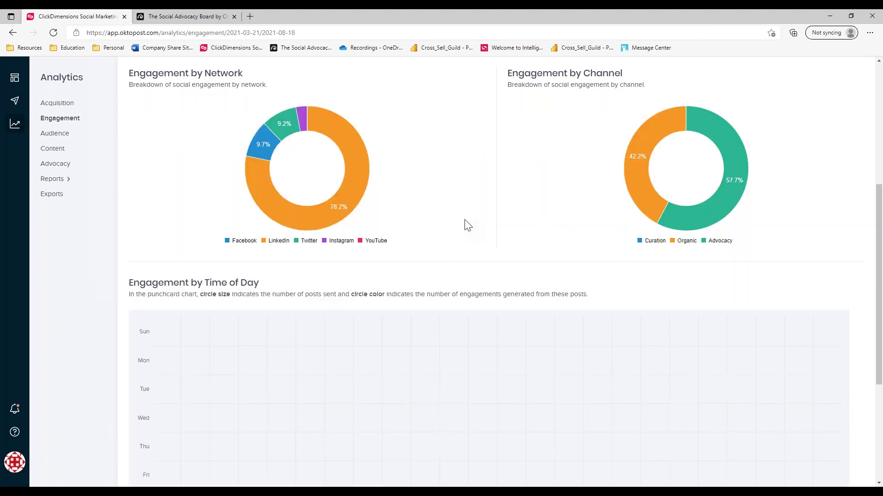
{"action": "scroll", "coordinate": [468, 225], "scroll_direction": "up", "scroll_amount": 6}
{"action": "scroll", "coordinate": [467, 225], "scroll_direction": "down", "scroll_amount": 1}
{"action": "scroll", "coordinate": [492, 275], "scroll_direction": "down", "scroll_amount": 5}
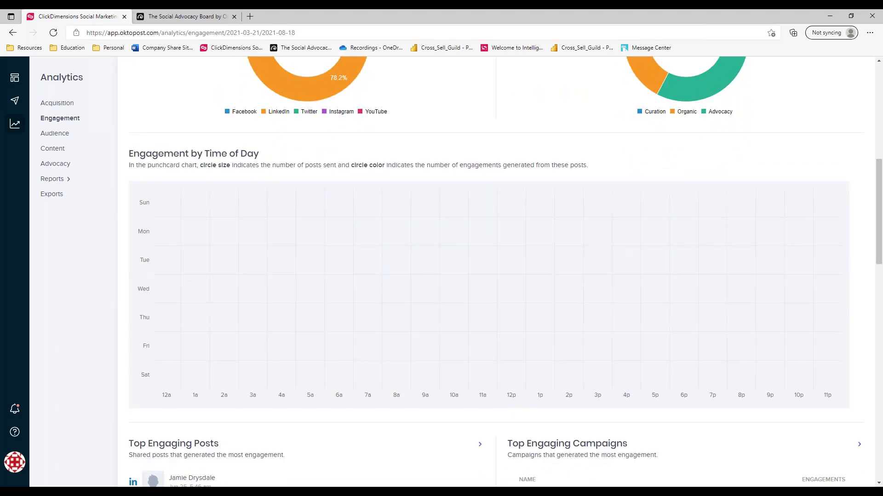
{"action": "scroll", "coordinate": [492, 276], "scroll_direction": "down", "scroll_amount": 1}
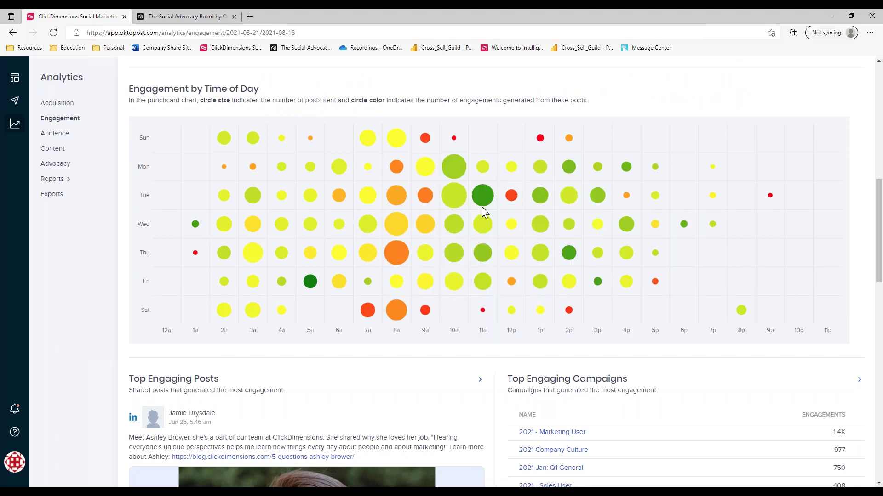
{"action": "mouse_move", "coordinate": [485, 210]}
{"action": "mouse_move", "coordinate": [404, 262]}
{"action": "scroll", "coordinate": [476, 348], "scroll_direction": "up", "scroll_amount": 12}
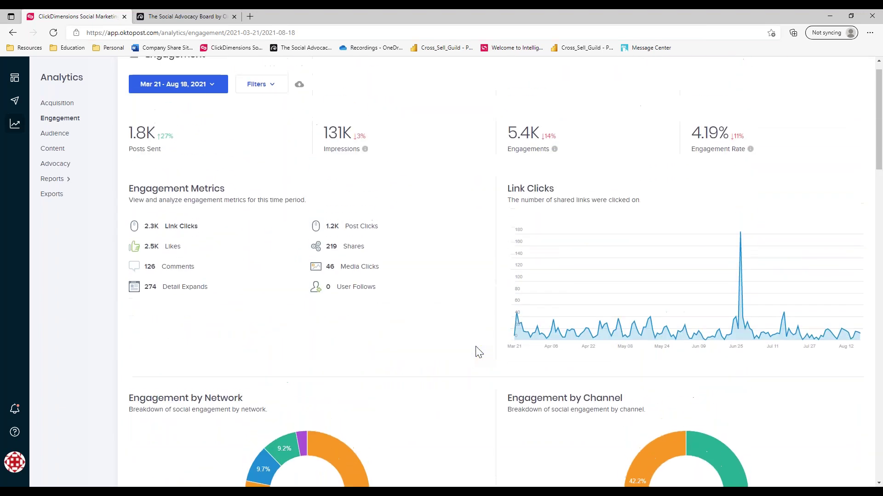
{"action": "scroll", "coordinate": [476, 348], "scroll_direction": "up", "scroll_amount": 1}
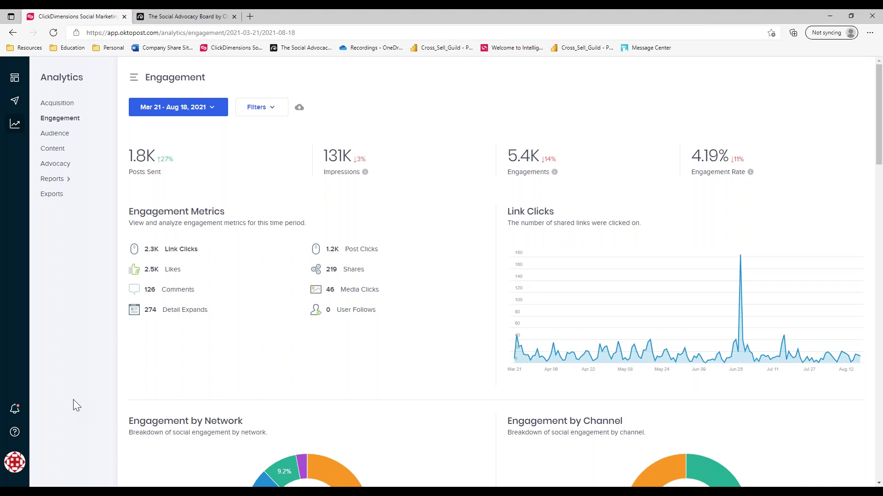
Switch to the cd-salesdemo account from the avatar's account menu
{"action": "left_click", "coordinate": [15, 465]}
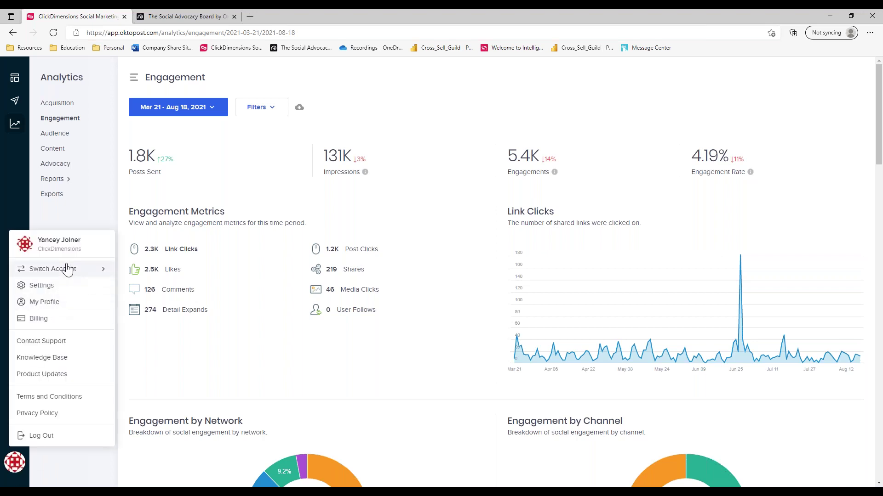
{"action": "left_click", "coordinate": [98, 269]}
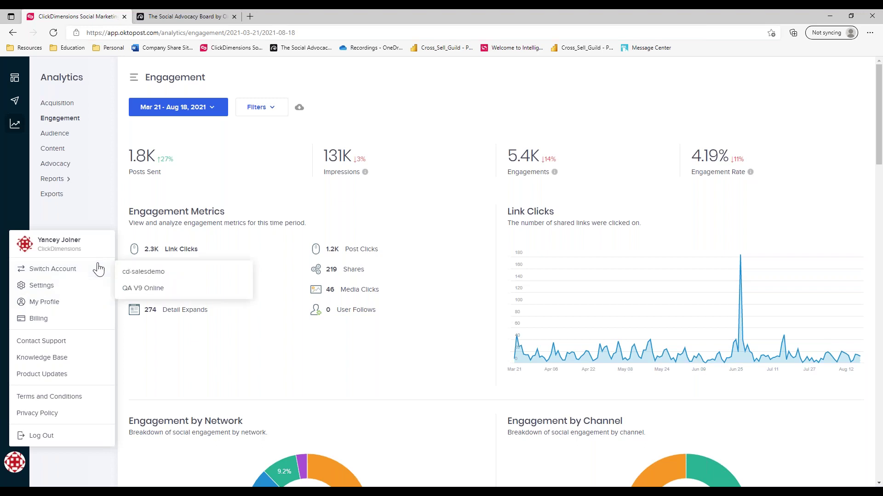
{"action": "left_click", "coordinate": [146, 275]}
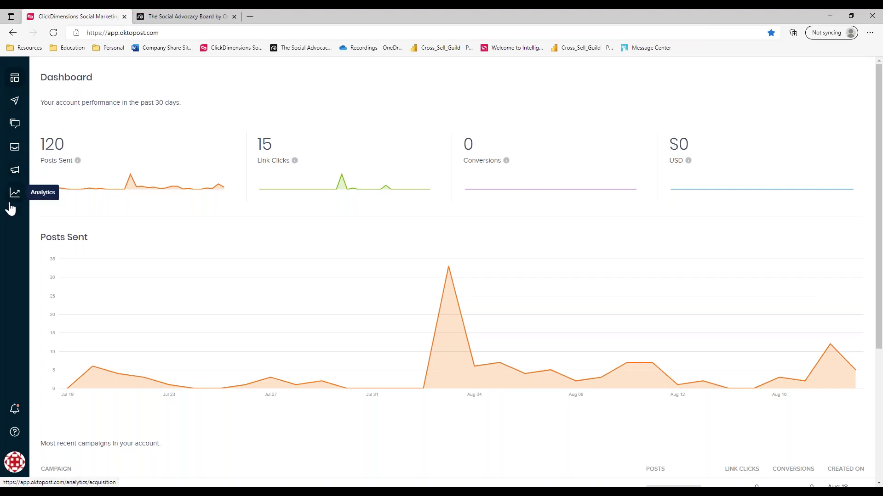
Open the Publishing Calendar showing August 2021's scheduled posts
{"action": "left_click", "coordinate": [14, 106]}
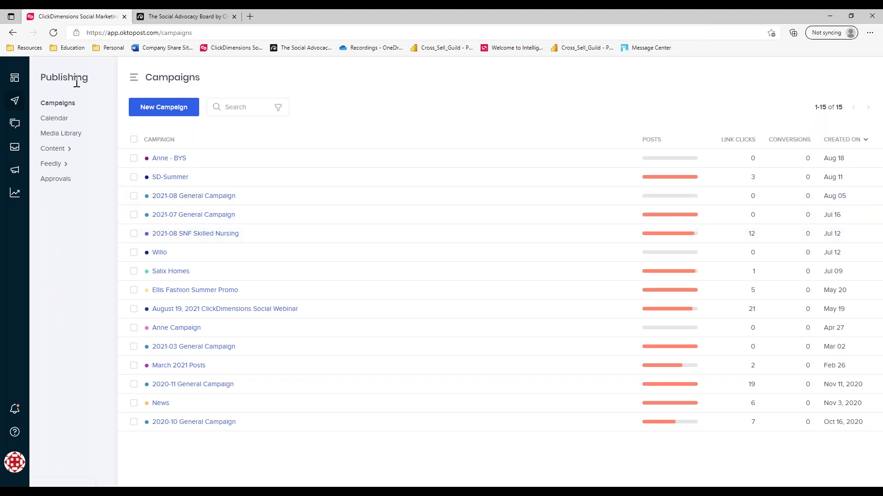
{"action": "left_click", "coordinate": [56, 119]}
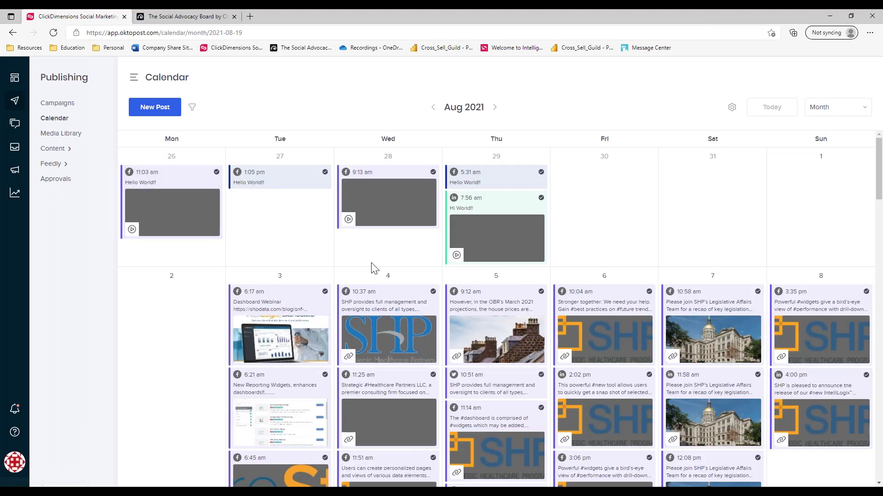
Preview a couple of scheduled posts on the calendar and start a new calendar filter
{"action": "scroll", "coordinate": [404, 277], "scroll_direction": "down", "scroll_amount": 1}
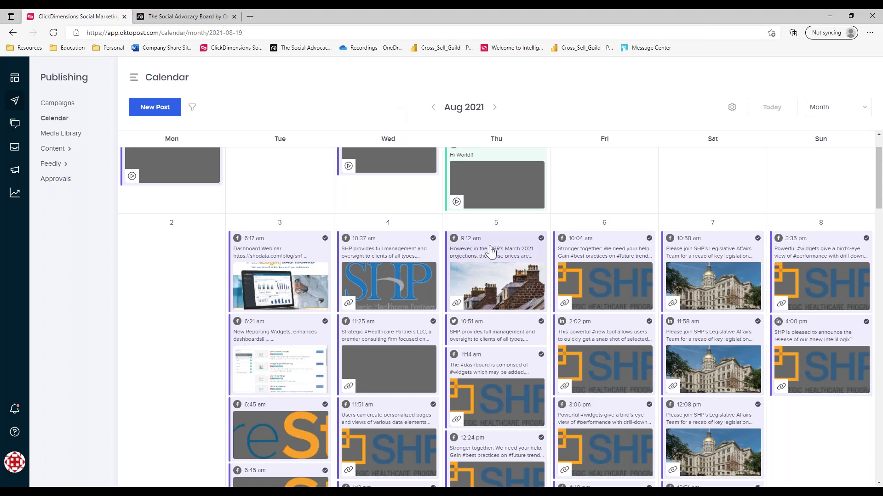
{"action": "mouse_move", "coordinate": [418, 288]}
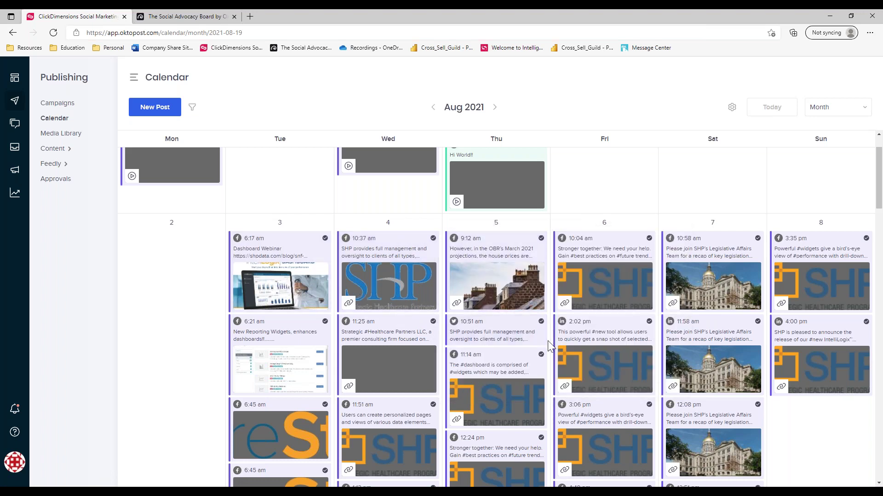
{"action": "mouse_move", "coordinate": [545, 370]}
{"action": "left_click", "coordinate": [192, 110]}
Look over the Campaign and Network filter options without applying any, then start a new post
{"action": "left_click", "coordinate": [231, 131]}
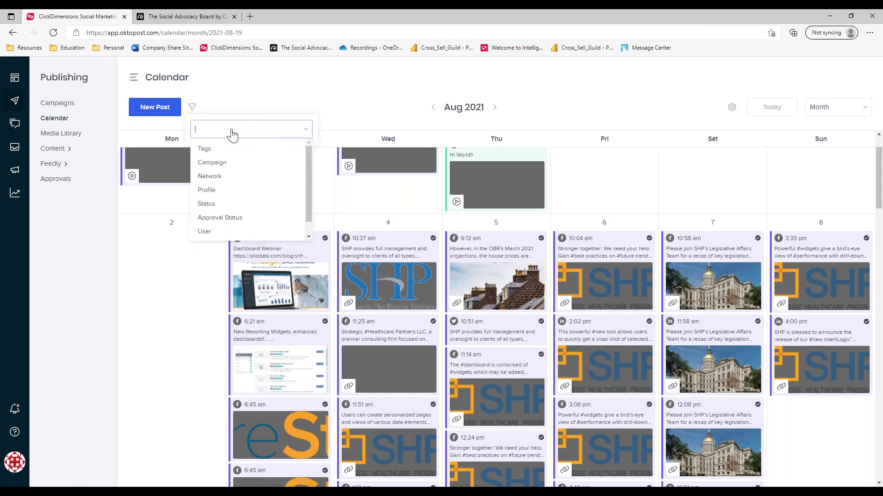
{"action": "left_click", "coordinate": [219, 161]}
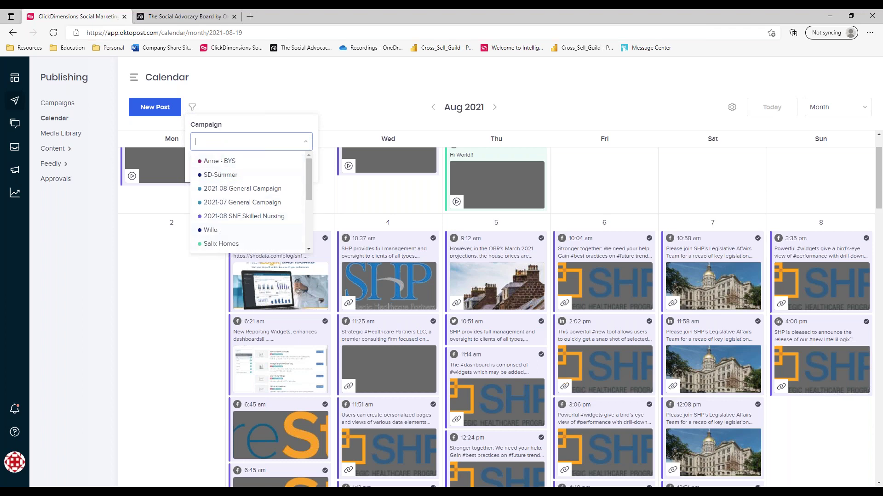
{"action": "left_click", "coordinate": [241, 124]}
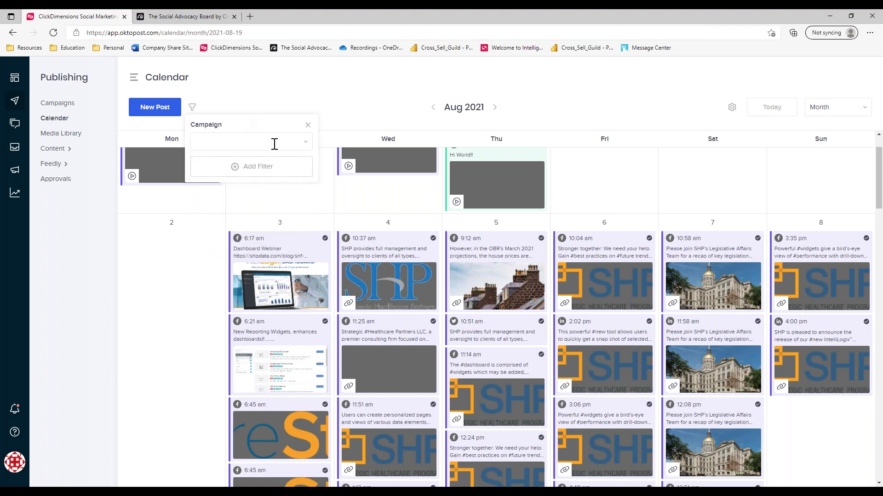
{"action": "left_click", "coordinate": [274, 166]}
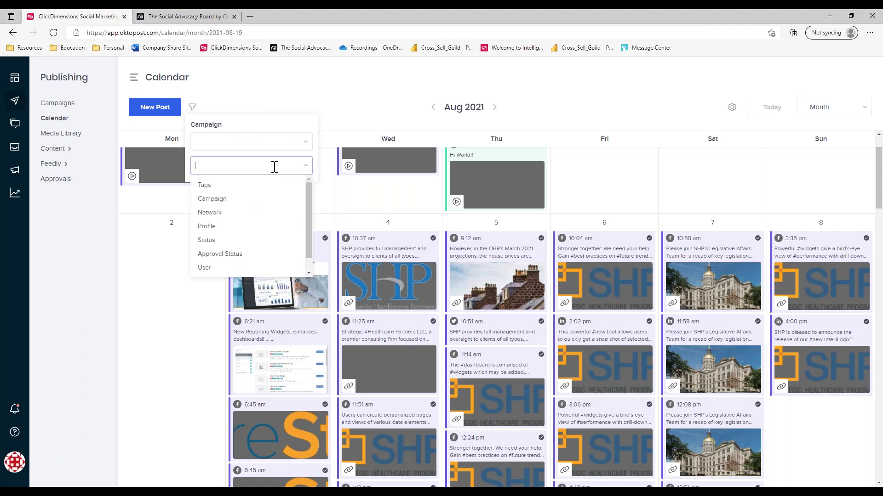
{"action": "left_click", "coordinate": [228, 213]}
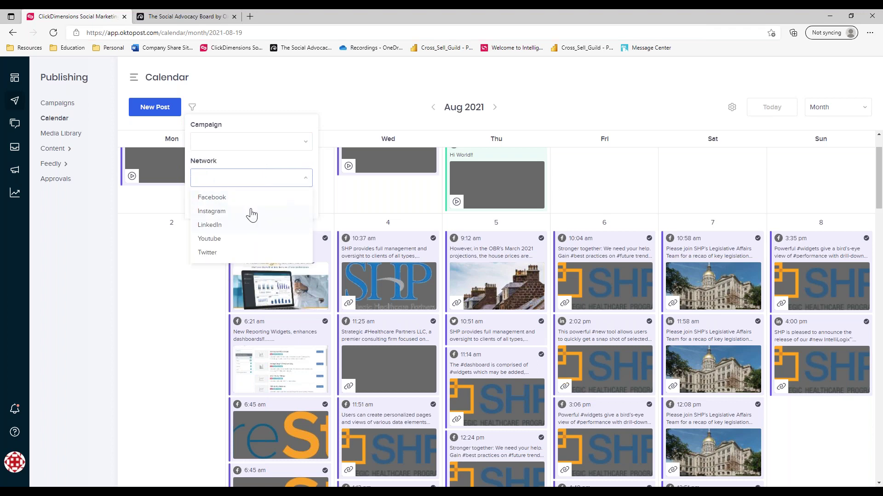
{"action": "left_click", "coordinate": [268, 93]}
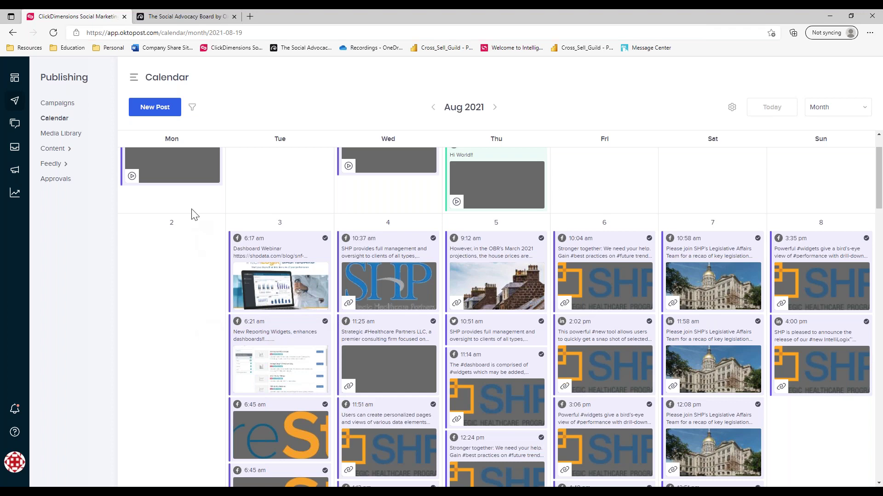
{"action": "left_click", "coordinate": [164, 111]}
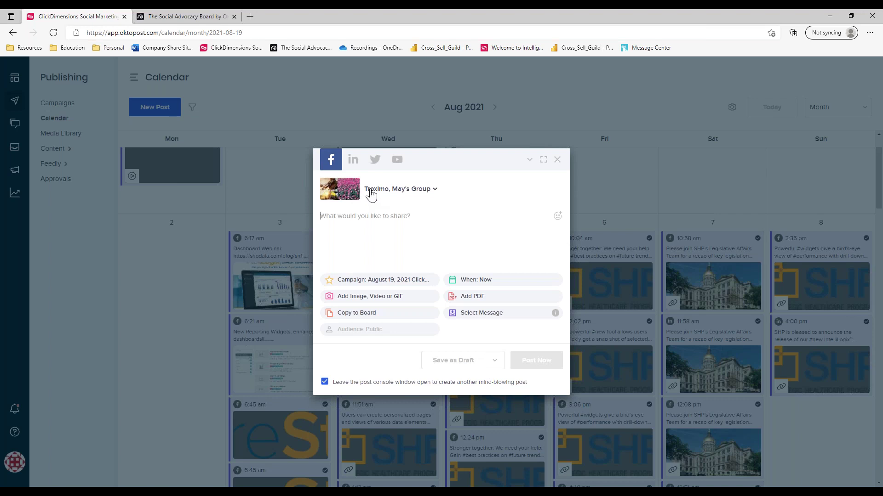
Compare the LinkedIn and Twitter versions, return to Facebook and write 'Hello World!'
{"action": "left_click", "coordinate": [353, 159]}
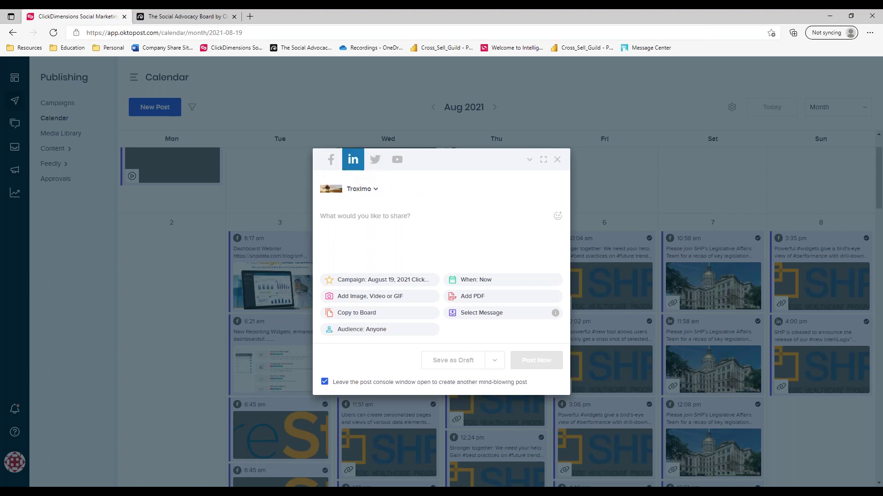
{"action": "left_click", "coordinate": [331, 160]}
{"action": "left_click", "coordinate": [369, 166]}
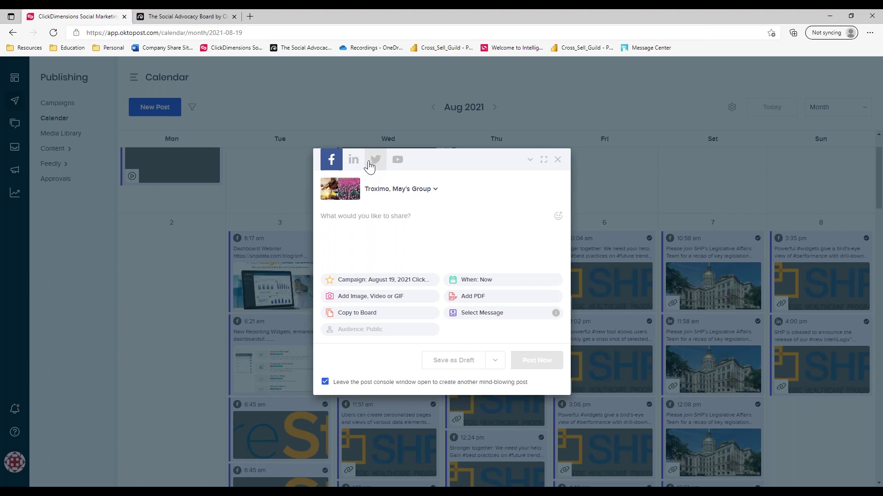
{"action": "left_click", "coordinate": [332, 166]}
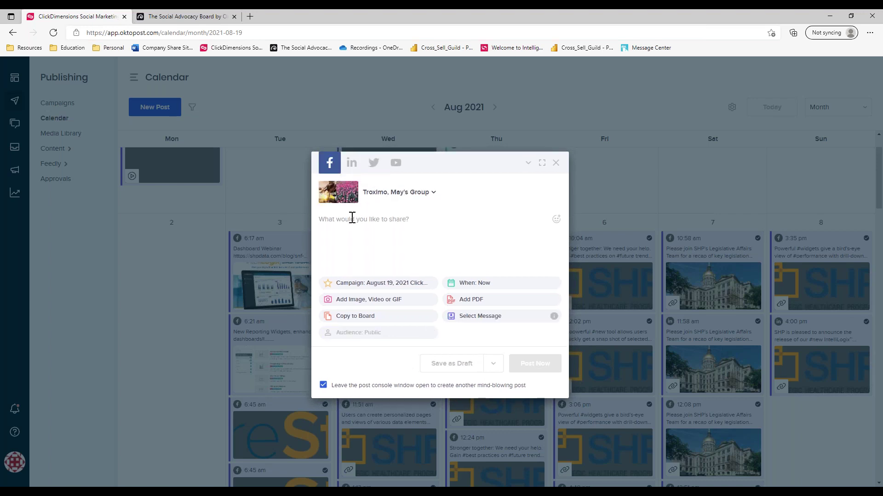
{"action": "type", "text": "Hello "}
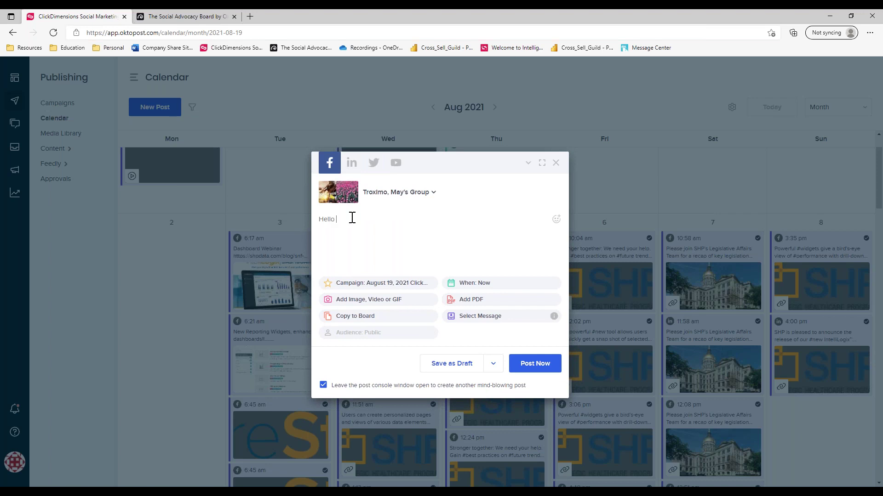
{"action": "type", "text": "World!"}
{"action": "left_click", "coordinate": [369, 300]}
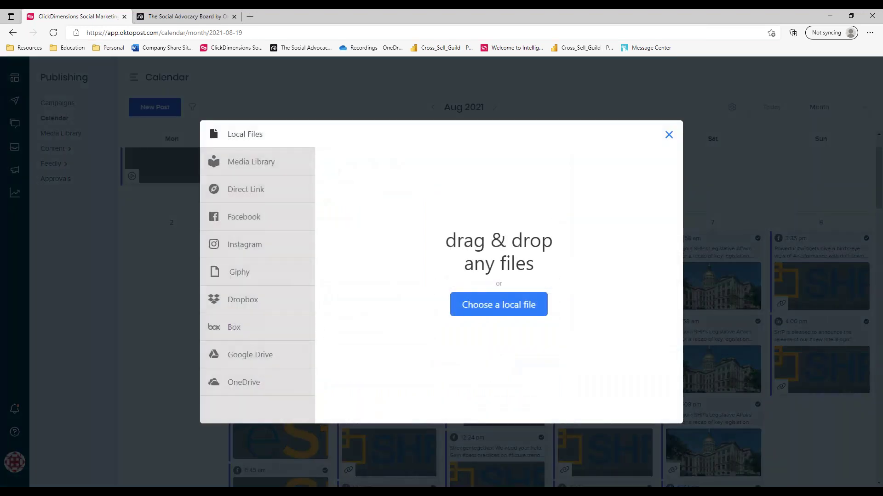
Upload the Social Marketing Planning Process image from the computer and add it to the post
{"action": "left_click", "coordinate": [496, 307]}
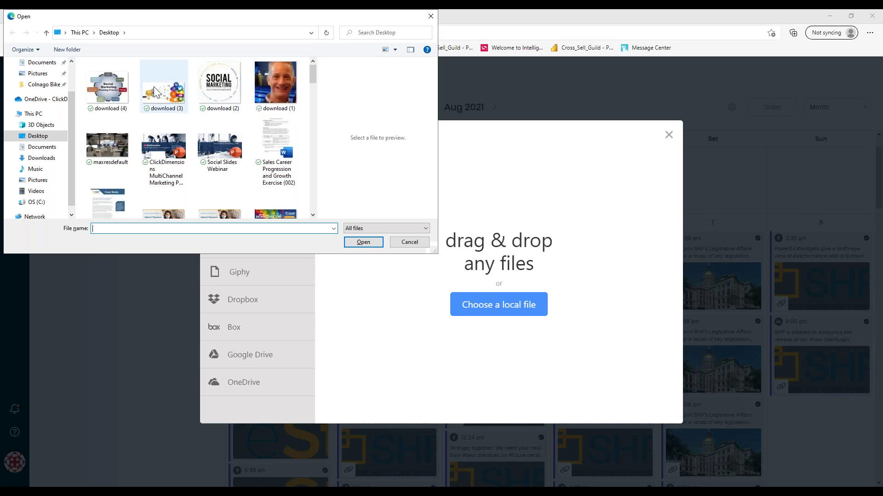
{"action": "left_click", "coordinate": [103, 88]}
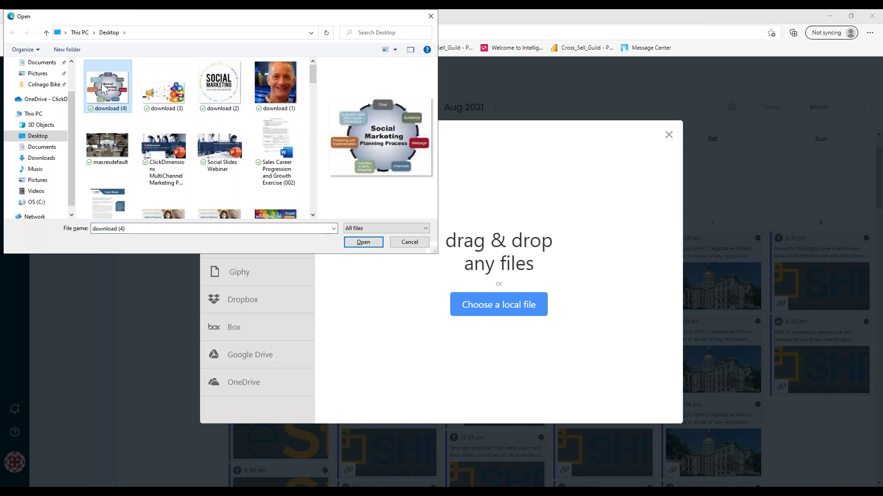
{"action": "left_click", "coordinate": [357, 240]}
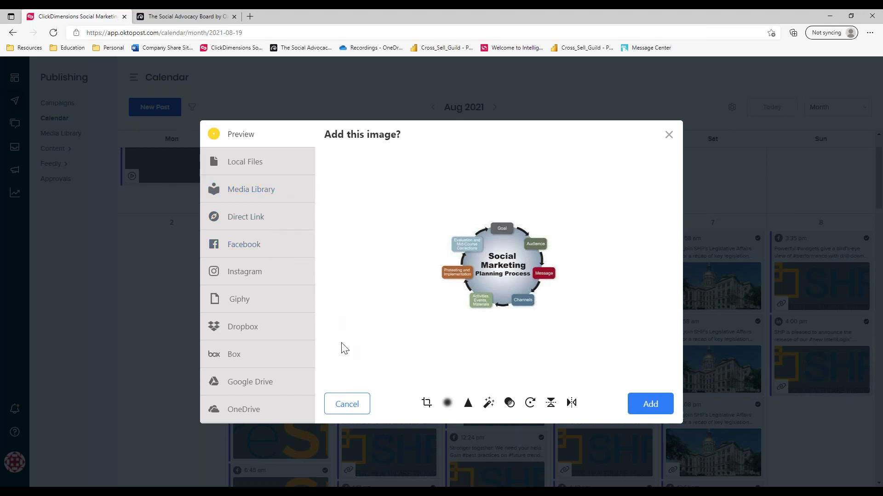
{"action": "left_click", "coordinate": [647, 401]}
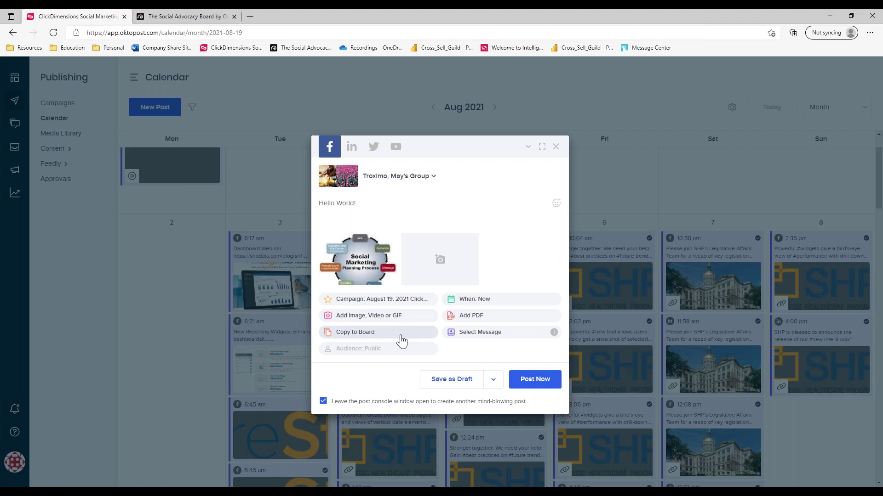
{"action": "left_click", "coordinate": [499, 302]}
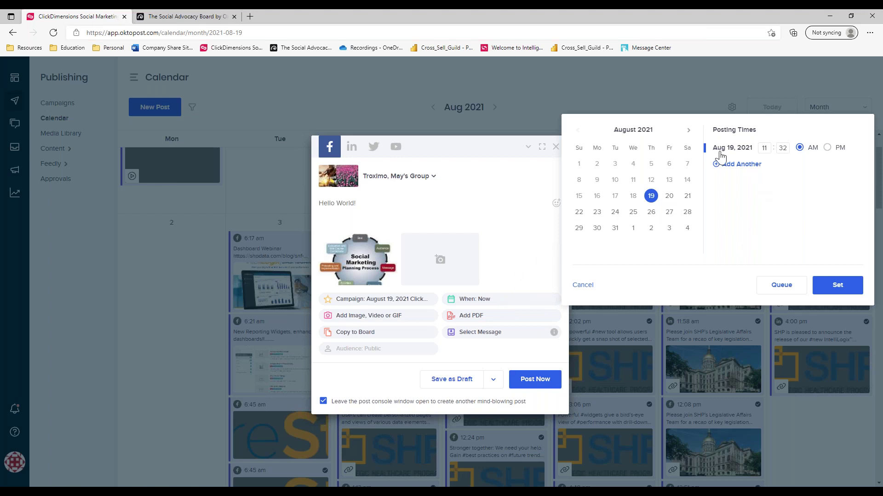
Add Aug 26 and Sep 02 posting times beside Aug 19, all at 11:32 AM, and apply them
{"action": "left_click", "coordinate": [716, 166]}
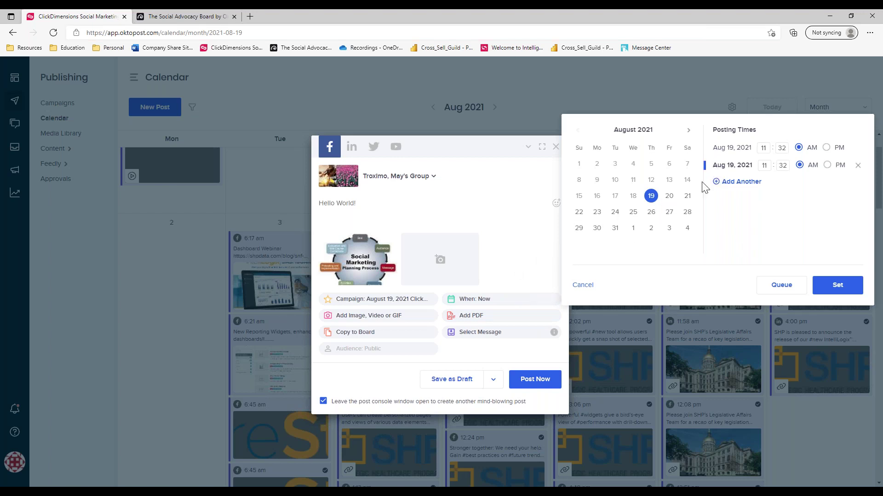
{"action": "left_click", "coordinate": [651, 213]}
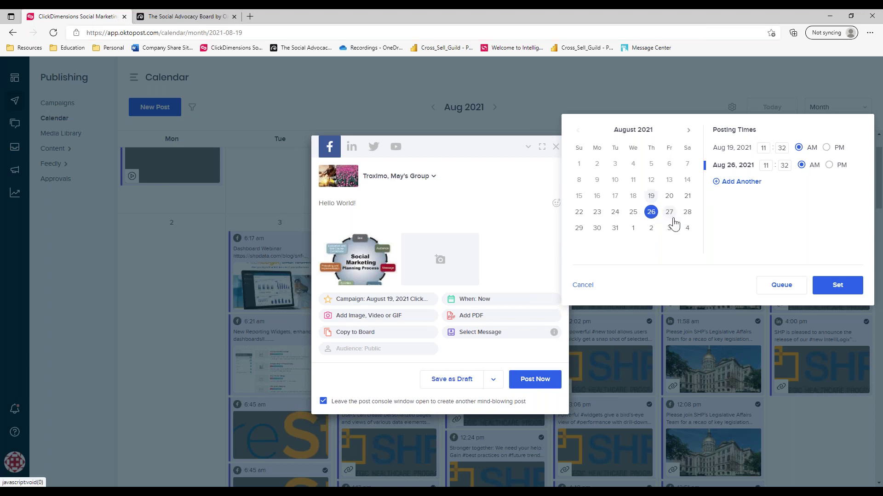
{"action": "left_click", "coordinate": [717, 182]}
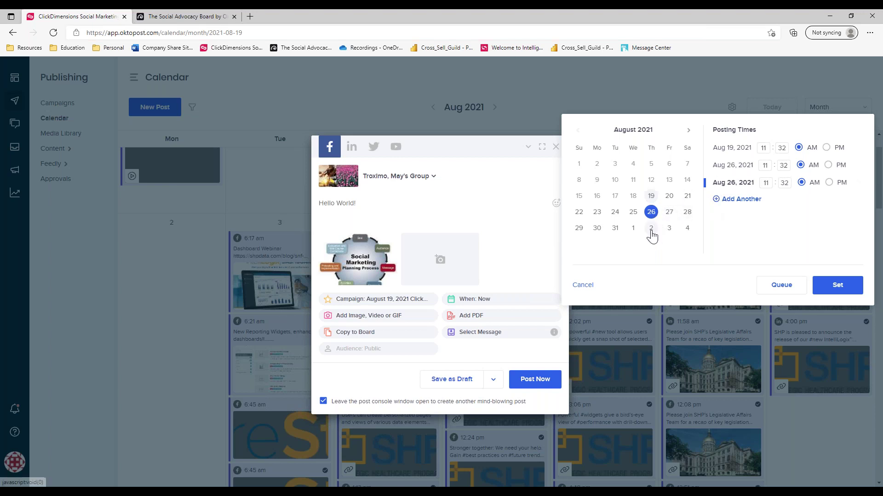
{"action": "left_click", "coordinate": [651, 229]}
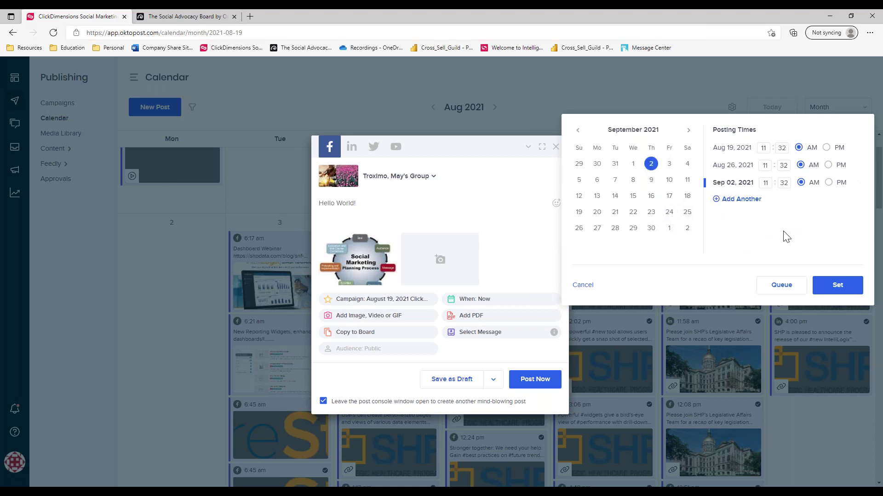
{"action": "left_click", "coordinate": [839, 286]}
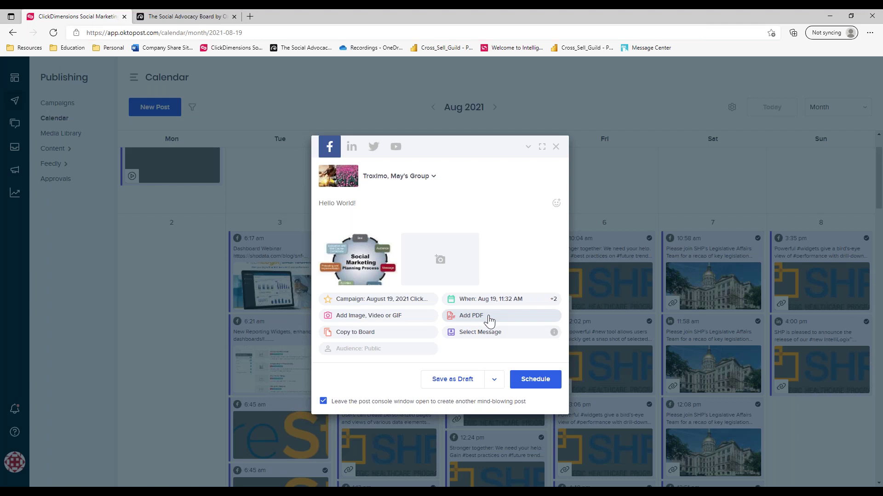
{"action": "mouse_move", "coordinate": [377, 255]}
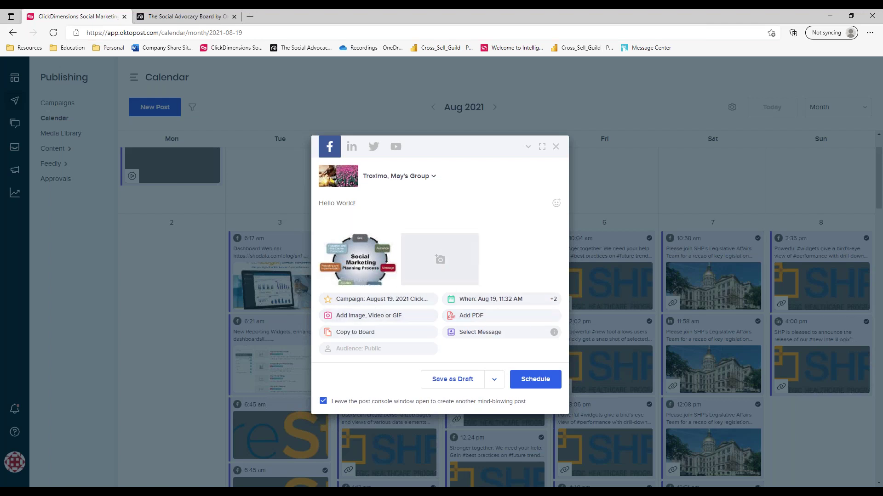
Look over the Save as Draft options, then schedule the Hello World! post
{"action": "left_click", "coordinate": [492, 383]}
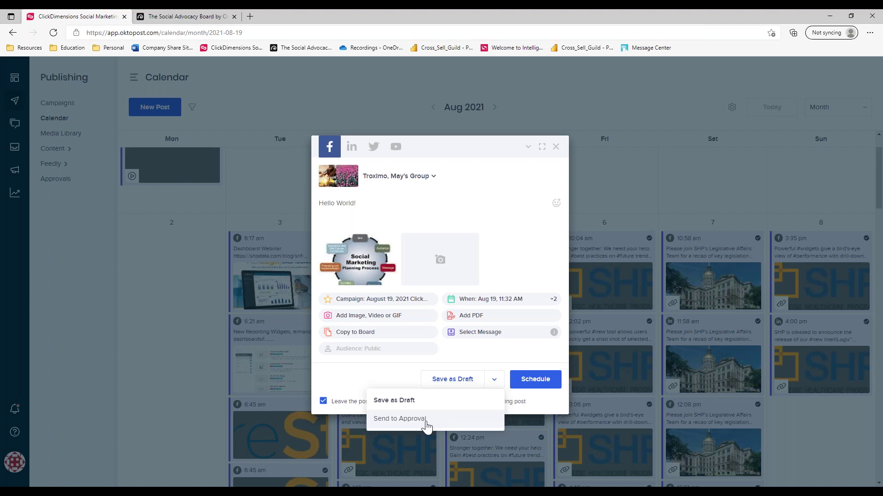
{"action": "left_click", "coordinate": [545, 397]}
{"action": "left_click", "coordinate": [542, 380]}
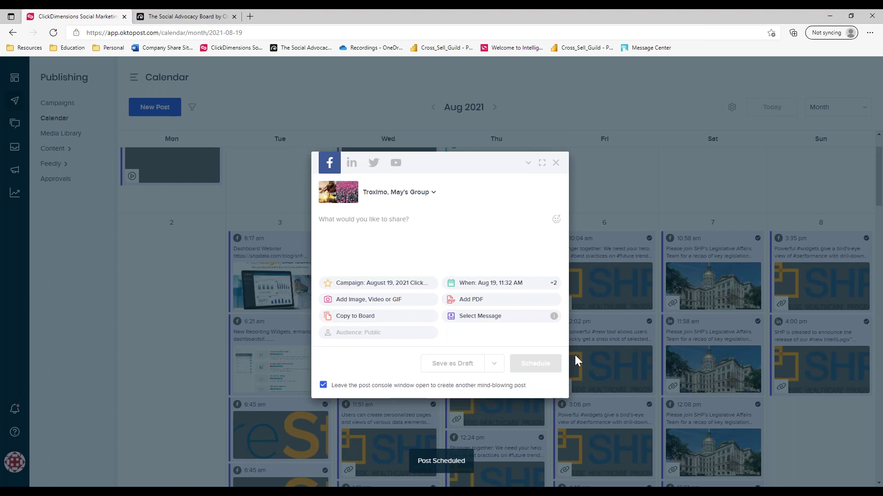
Close the composer and open the August 19, 2021 ClickDimensions Social Webinar campaign from Campaigns
{"action": "left_click", "coordinate": [557, 164]}
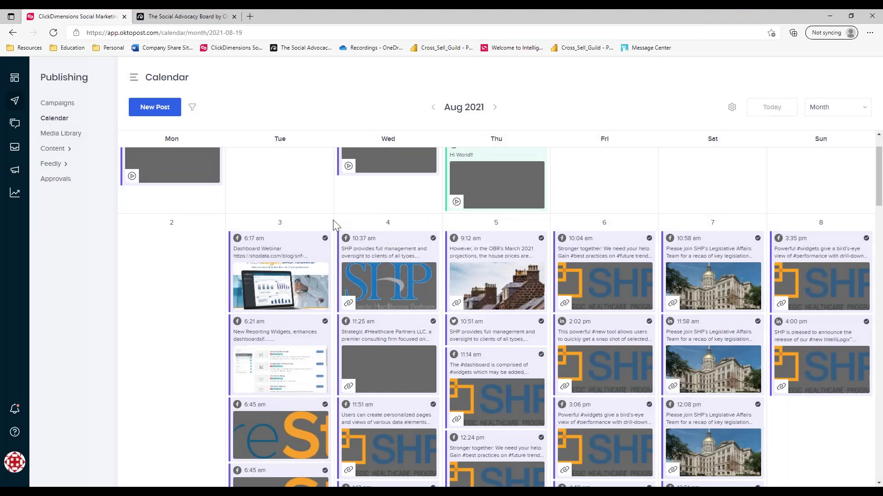
{"action": "left_click", "coordinate": [58, 105]}
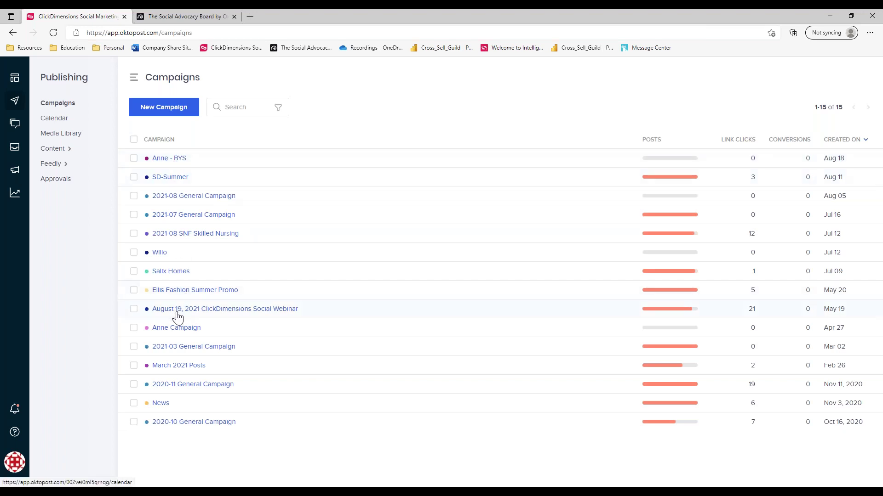
{"action": "left_click", "coordinate": [223, 309]}
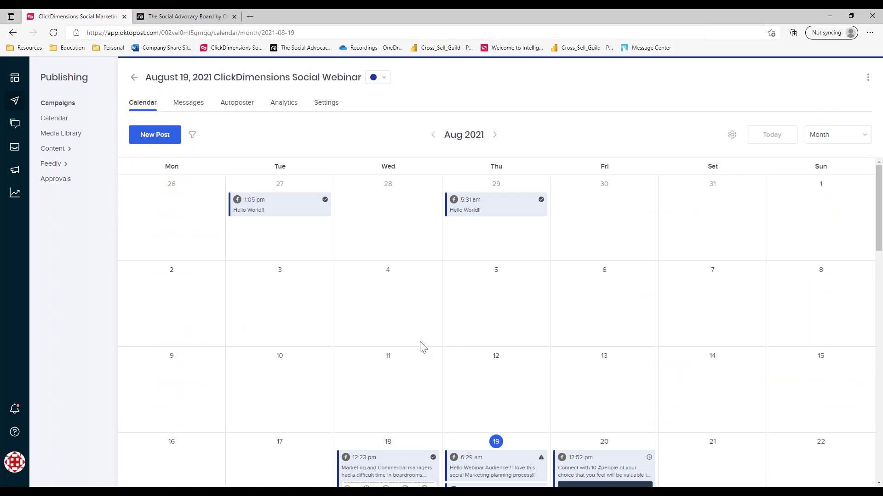
Check the Aug 19 Hello World! posts on the campaign calendar, then view its Messages
{"action": "scroll", "coordinate": [423, 348], "scroll_direction": "down", "scroll_amount": 1}
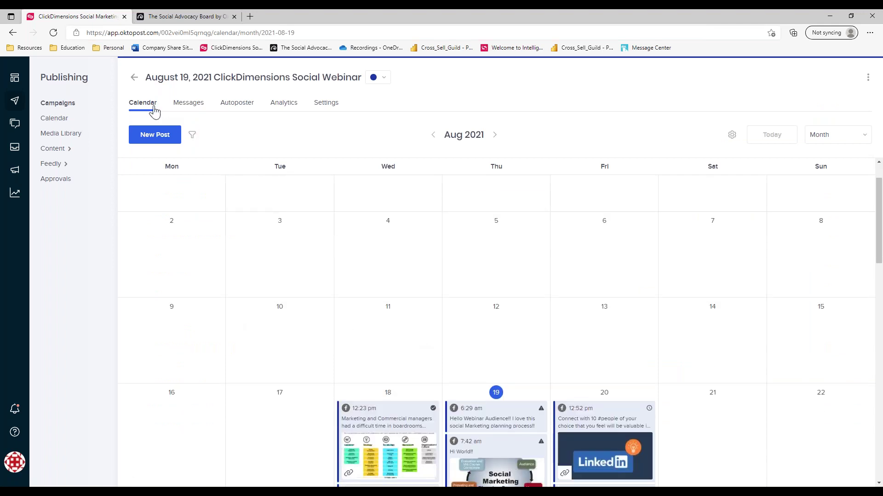
{"action": "scroll", "coordinate": [455, 273], "scroll_direction": "down", "scroll_amount": 2}
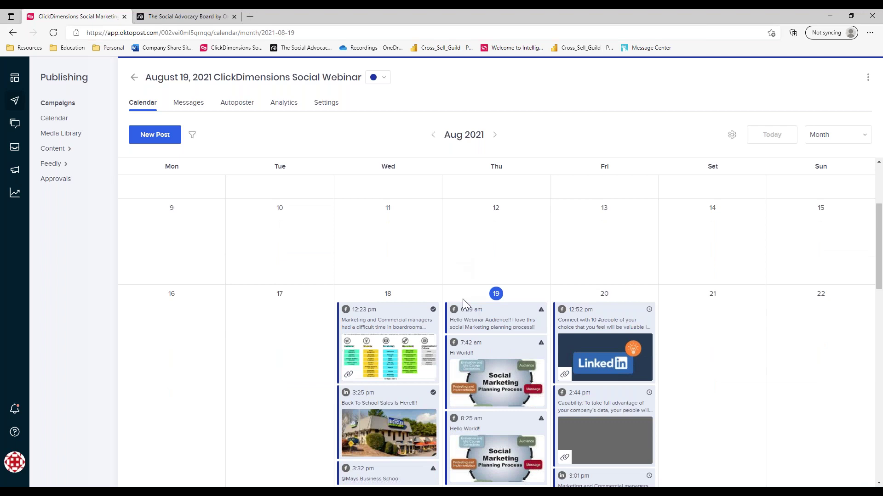
{"action": "scroll", "coordinate": [462, 299], "scroll_direction": "up", "scroll_amount": 1}
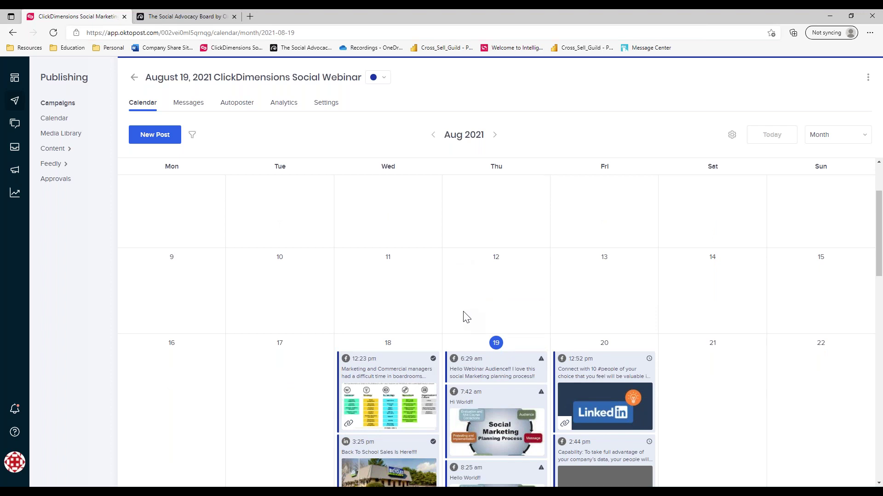
{"action": "left_click", "coordinate": [189, 105]}
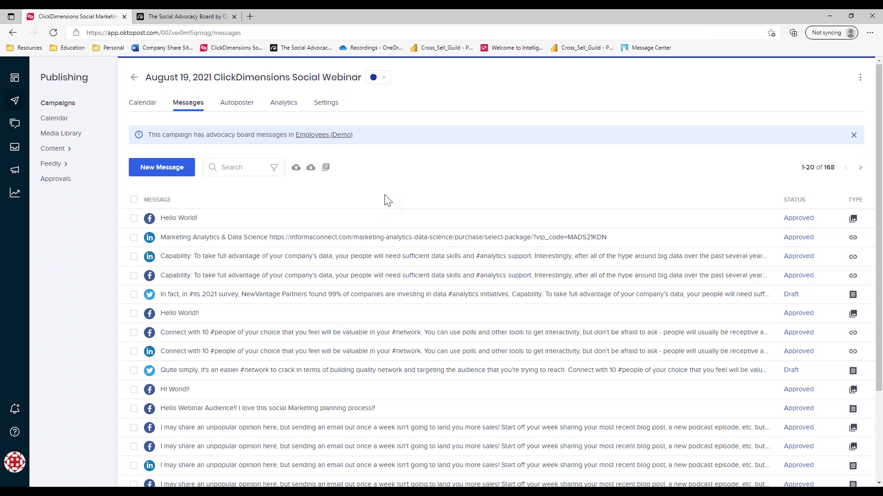
Open the Message Generator from the campaign's Messages tab
{"action": "left_click", "coordinate": [326, 168]}
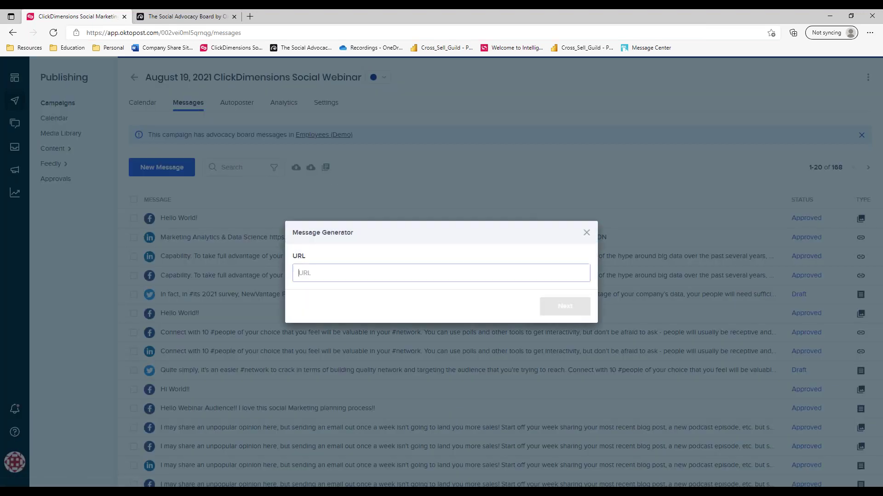
Paste the contentmarketinginstitute.com data-privacy consent article URL and request hashtag suggestions
{"action": "left_click", "coordinate": [328, 274]}
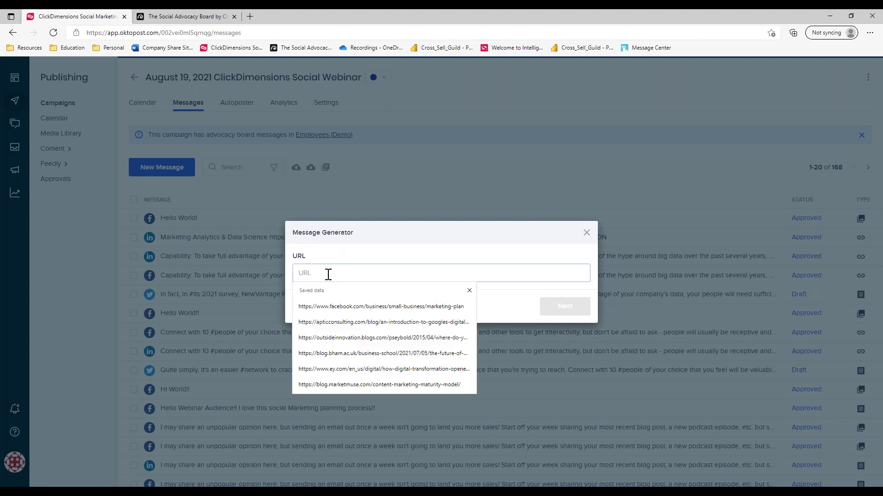
{"action": "type", "text": "https://contentmarketinginstitute.com/2021/08/experts-data-privacy-content-consent/"}
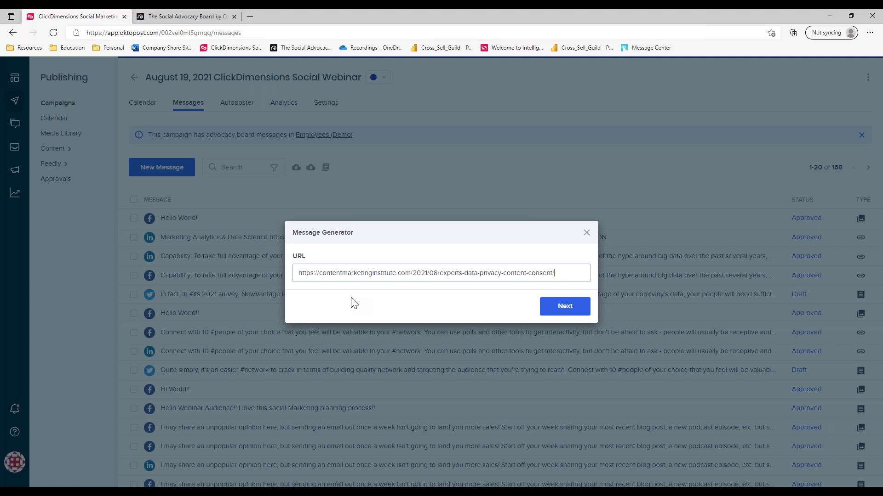
{"action": "left_click", "coordinate": [558, 316]}
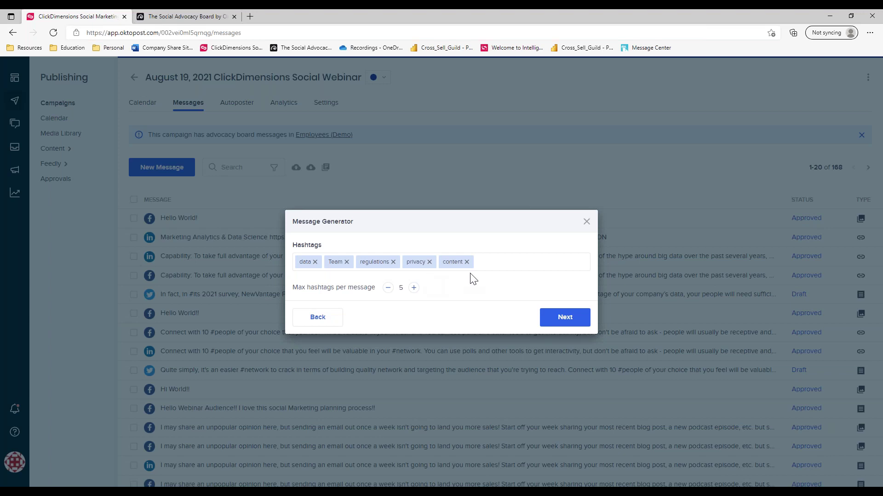
Set the Twitter, Facebook and LinkedIn message counts and generate the messages into the campaign
{"action": "left_click", "coordinate": [559, 321]}
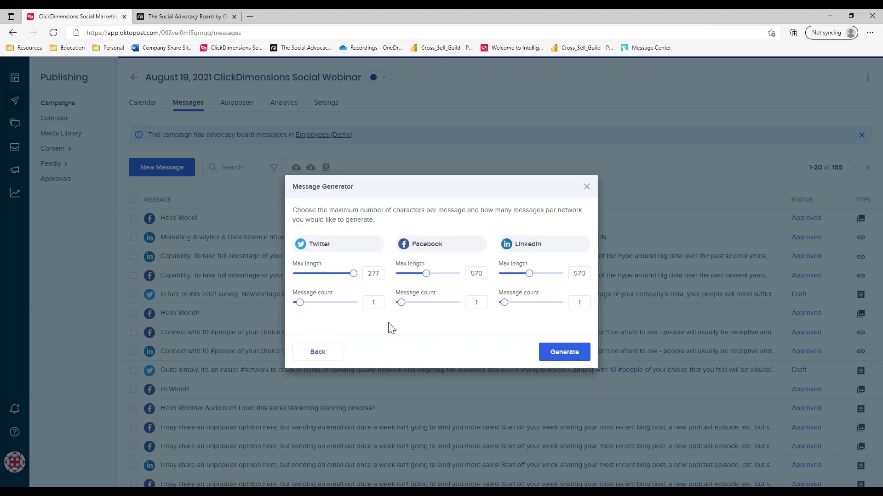
{"action": "mouse_move", "coordinate": [300, 302]}
{"action": "left_mouse_down"}
{"action": "mouse_move", "coordinate": [334, 304]}
{"action": "mouse_move", "coordinate": [298, 319]}
{"action": "left_mouse_up"}
{"action": "left_click_drag", "start_coordinate": [401, 303], "coordinate": [433, 309]}
{"action": "left_click_drag", "start_coordinate": [504, 307], "coordinate": [504, 329]}
{"action": "left_click_drag", "start_coordinate": [435, 309], "coordinate": [403, 310]}
{"action": "left_click", "coordinate": [553, 355]}
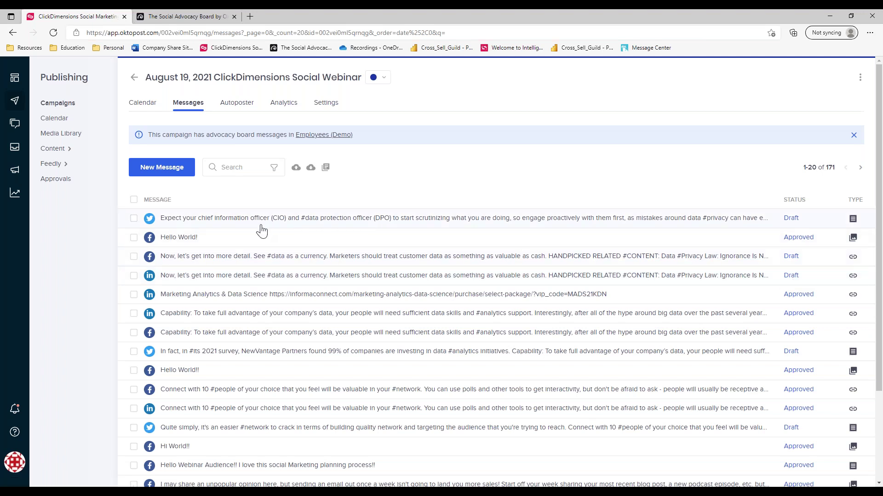
Open the generated Facebook message and check its full-screen desktop and mobile previews
{"action": "left_click", "coordinate": [252, 260]}
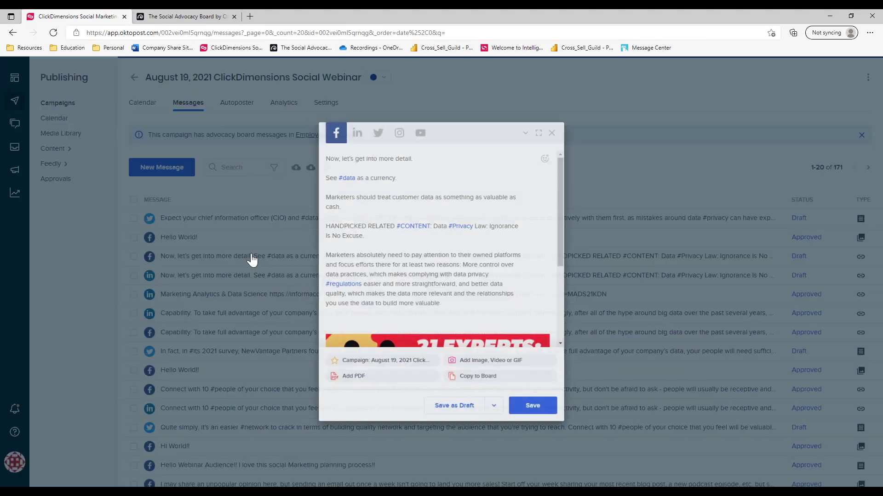
{"action": "left_click", "coordinate": [544, 127]}
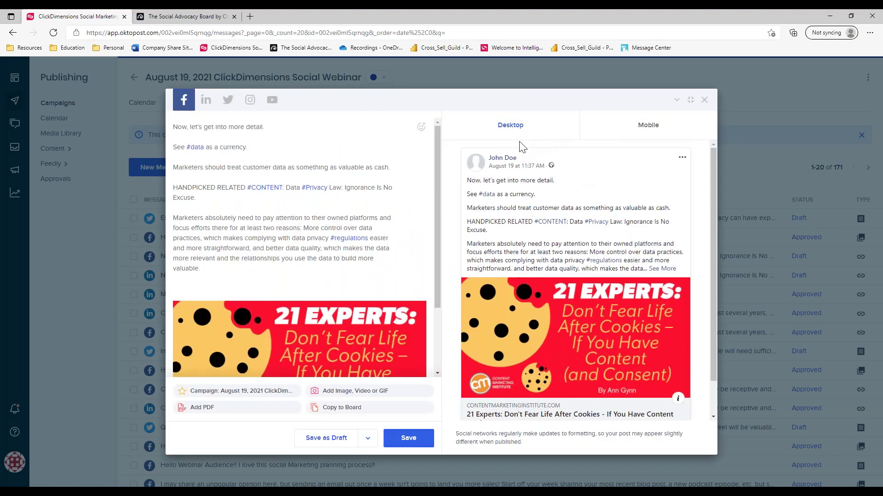
{"action": "left_click", "coordinate": [647, 125]}
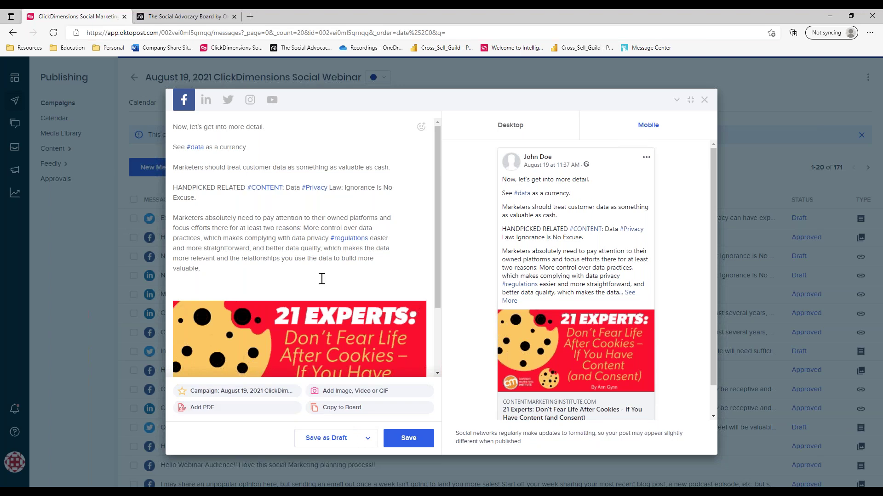
Look over the Save as Draft options, then save the Facebook message as Approved
{"action": "mouse_move", "coordinate": [363, 321]}
{"action": "left_click", "coordinate": [367, 440]}
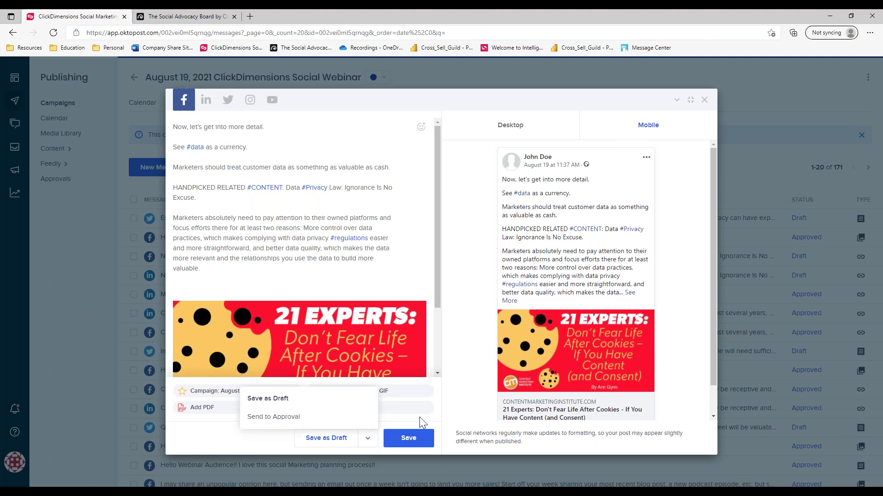
{"action": "left_click", "coordinate": [449, 428]}
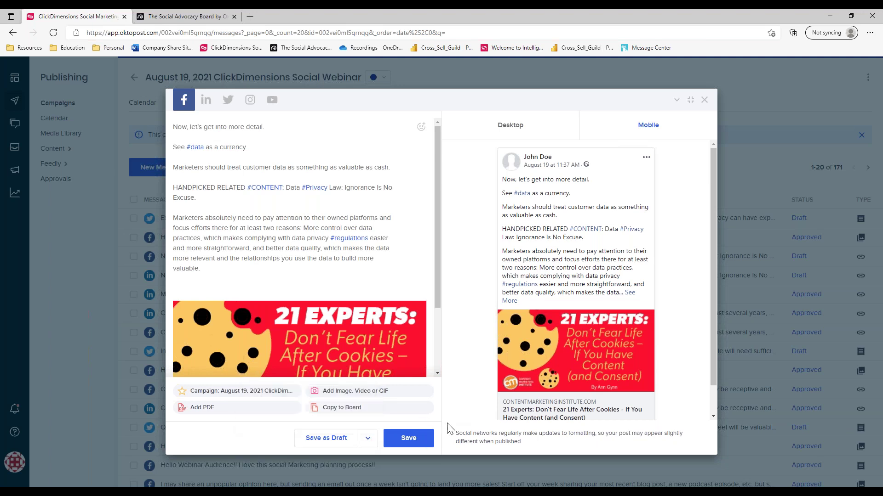
{"action": "left_click", "coordinate": [414, 441]}
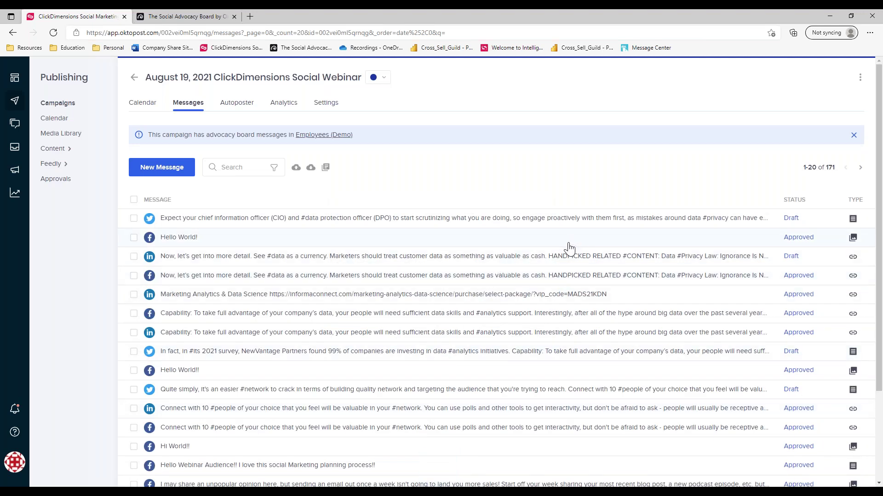
Open the LinkedIn "Now, let's get into more detail" message and save it as Approved
{"action": "left_click", "coordinate": [256, 256]}
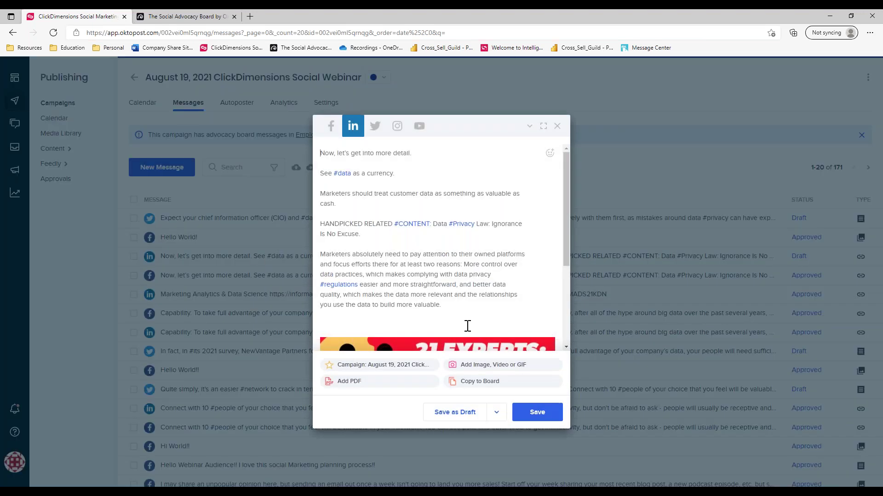
{"action": "left_click", "coordinate": [536, 413]}
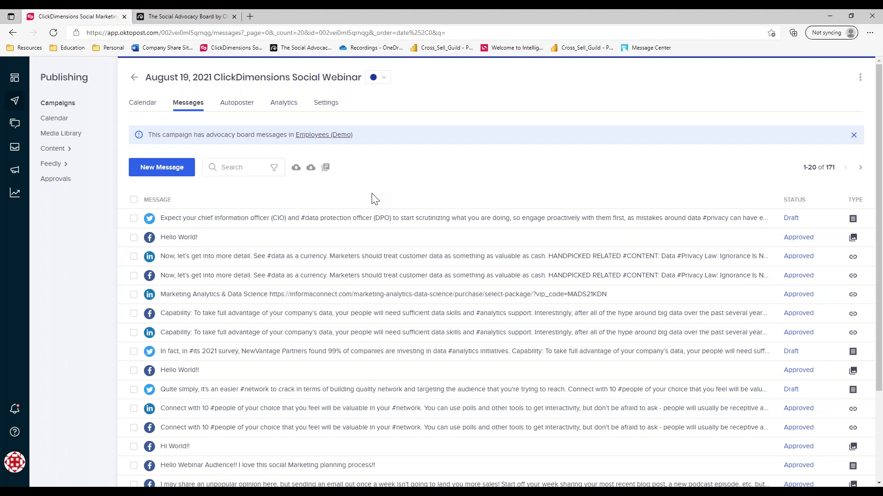
In Autoposter, choose two Facebook profiles and the Troximo LinkedIn page, then continue to messages
{"action": "left_click", "coordinate": [237, 104]}
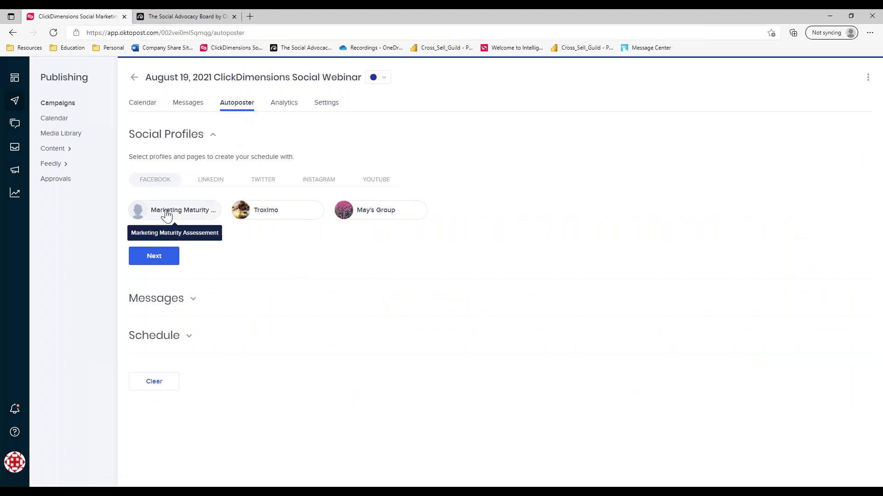
{"action": "left_click", "coordinate": [266, 216]}
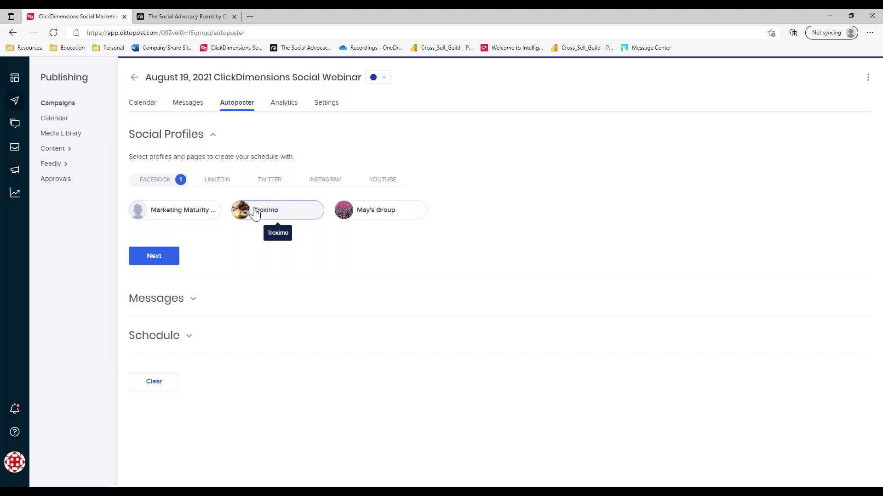
{"action": "left_click", "coordinate": [359, 217]}
{"action": "left_click", "coordinate": [218, 184]}
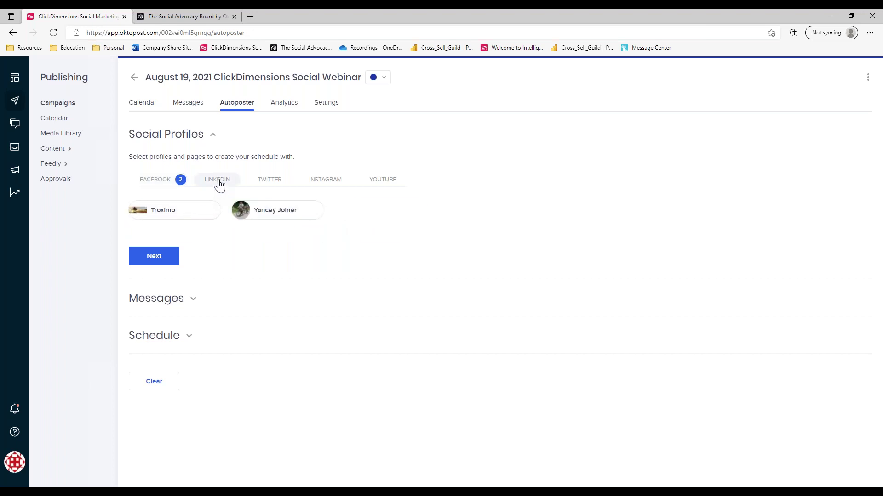
{"action": "left_click", "coordinate": [195, 215]}
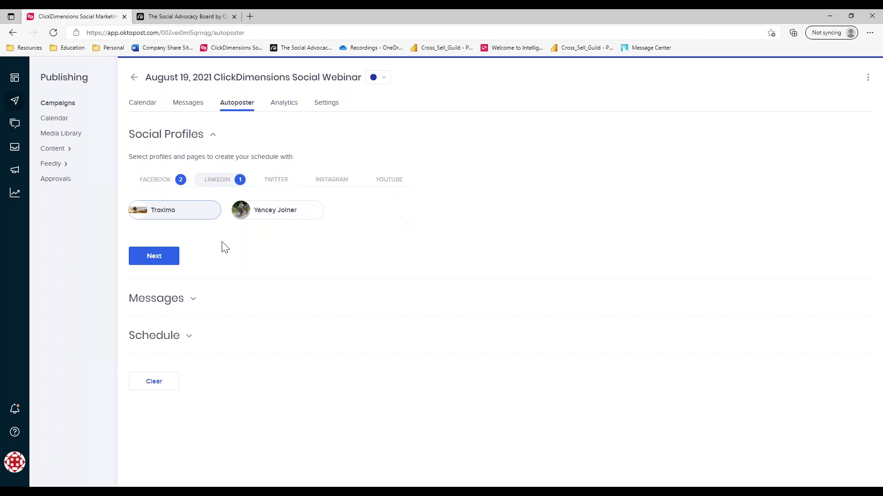
{"action": "left_click", "coordinate": [165, 257]}
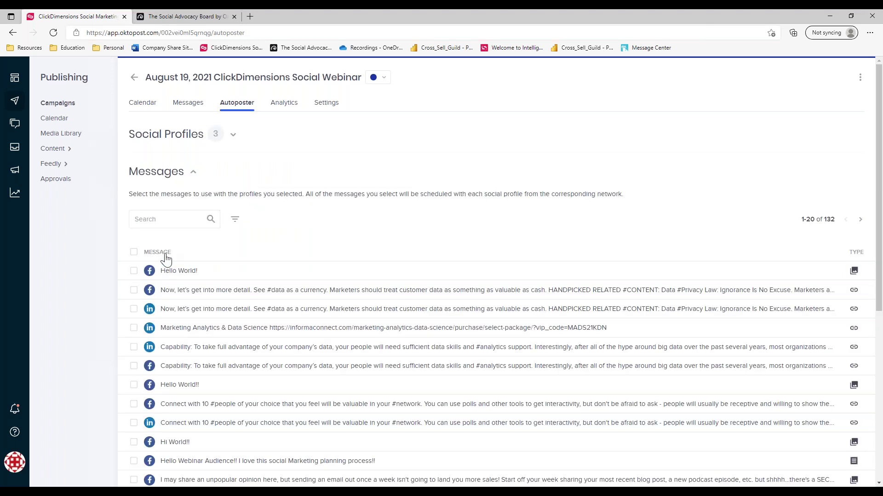
Select Hello World! and the Facebook and LinkedIn 'Now, let's get into more detail' messages, then continue
{"action": "left_click", "coordinate": [134, 271]}
{"action": "left_click", "coordinate": [133, 290]}
{"action": "left_click", "coordinate": [133, 309]}
{"action": "scroll", "coordinate": [423, 266], "scroll_direction": "down", "scroll_amount": 6}
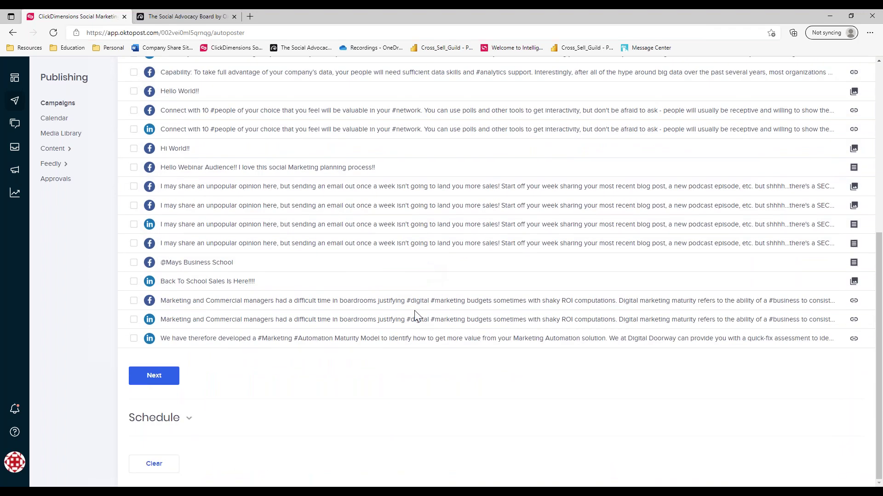
{"action": "left_click", "coordinate": [164, 381]}
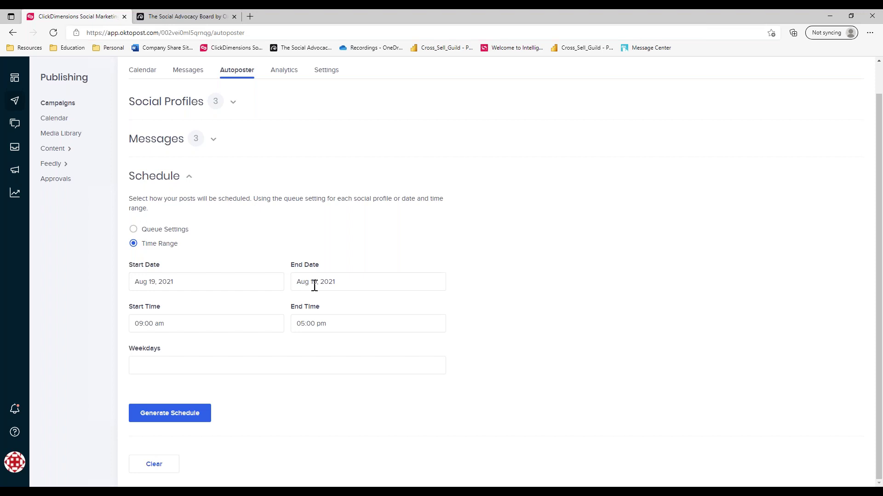
Set the end date to Aug 26, 2021, keep only Tuesday–Thursday, and generate the schedule
{"action": "left_click", "coordinate": [357, 282]}
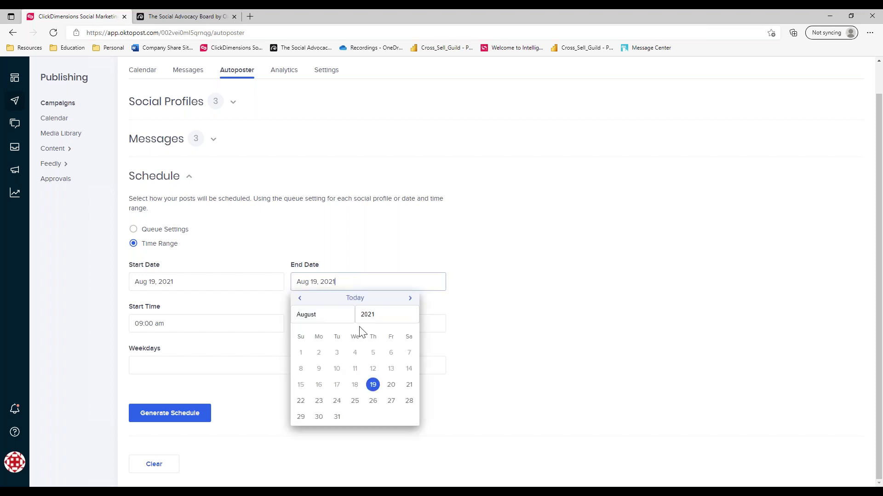
{"action": "left_click", "coordinate": [373, 403]}
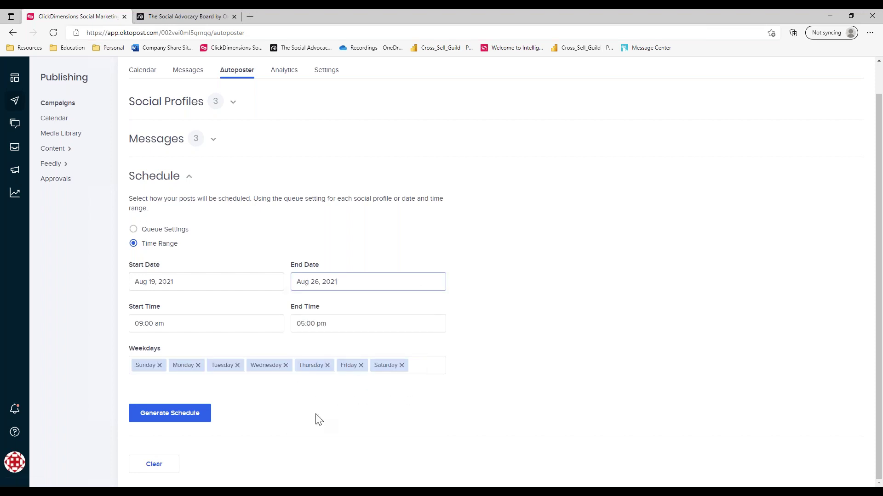
{"action": "left_click", "coordinate": [401, 366]}
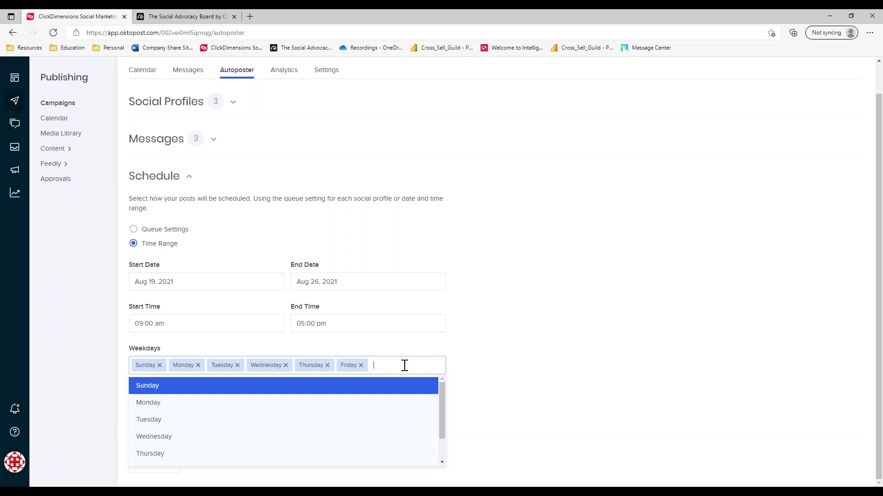
{"action": "left_click", "coordinate": [160, 366]}
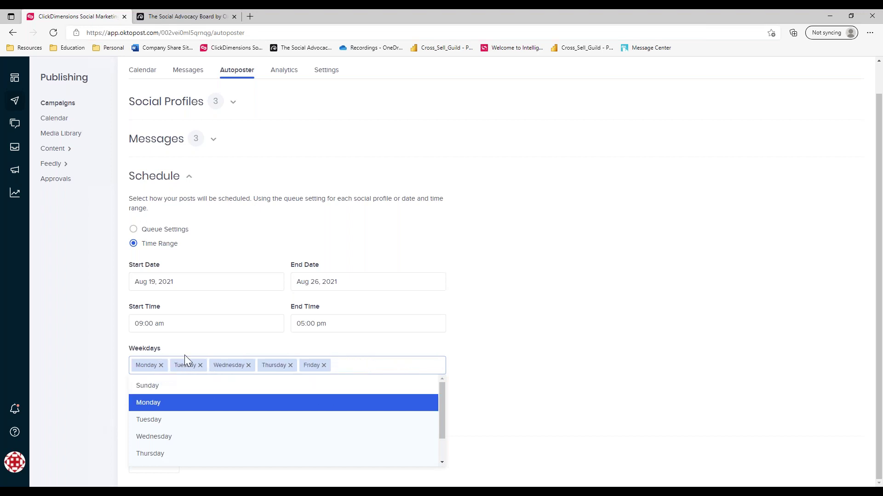
{"action": "left_click", "coordinate": [161, 366]}
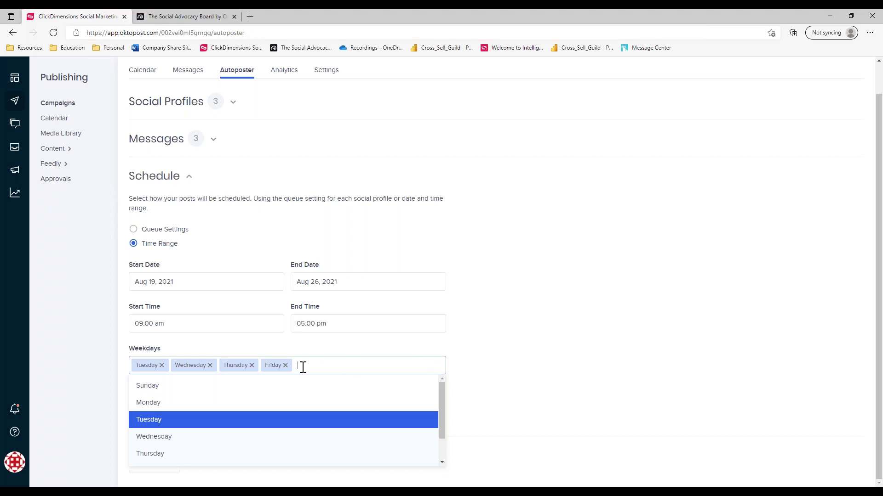
{"action": "left_click", "coordinate": [286, 365]}
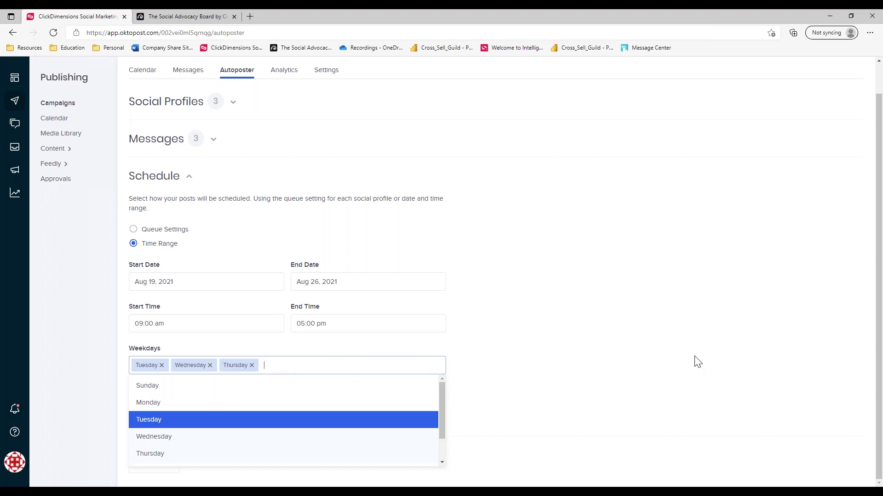
{"action": "left_click", "coordinate": [718, 370]}
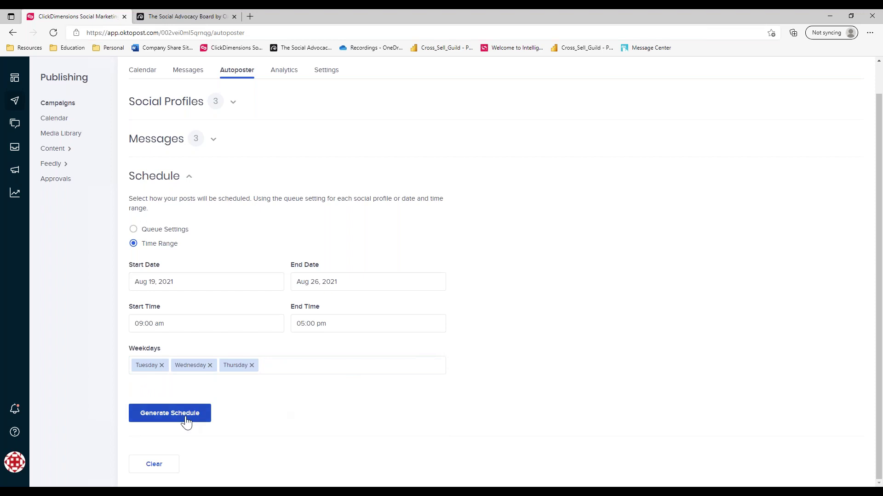
{"action": "left_click", "coordinate": [166, 416]}
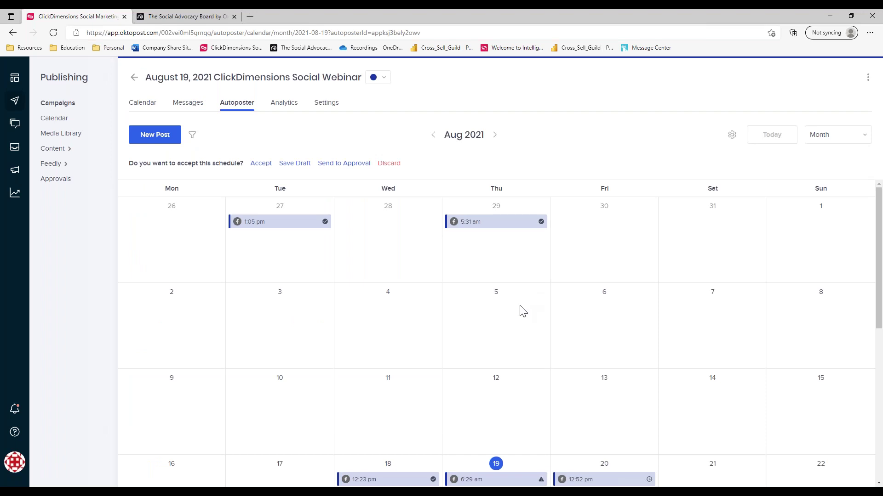
Move the Sep 2 7:42 am post to Sep 1 and the 8:25 am post to Sep 3
{"action": "scroll", "coordinate": [520, 313], "scroll_direction": "down", "scroll_amount": 2}
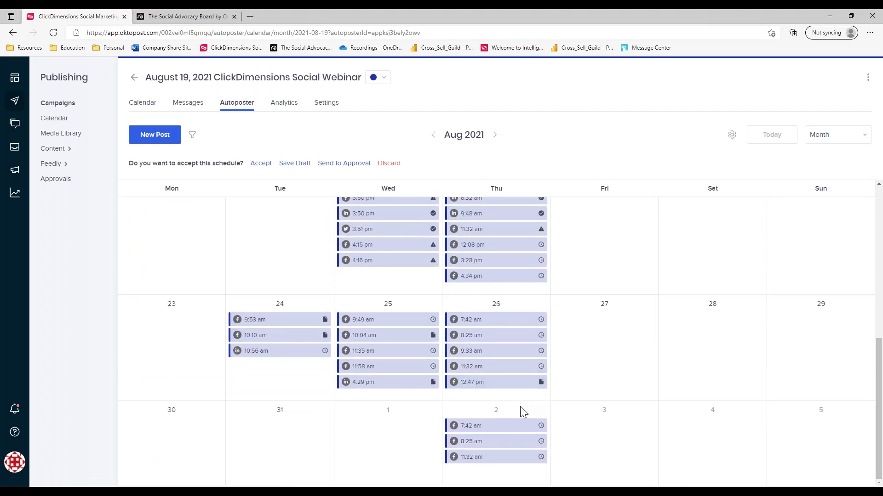
{"action": "mouse_move", "coordinate": [499, 423]}
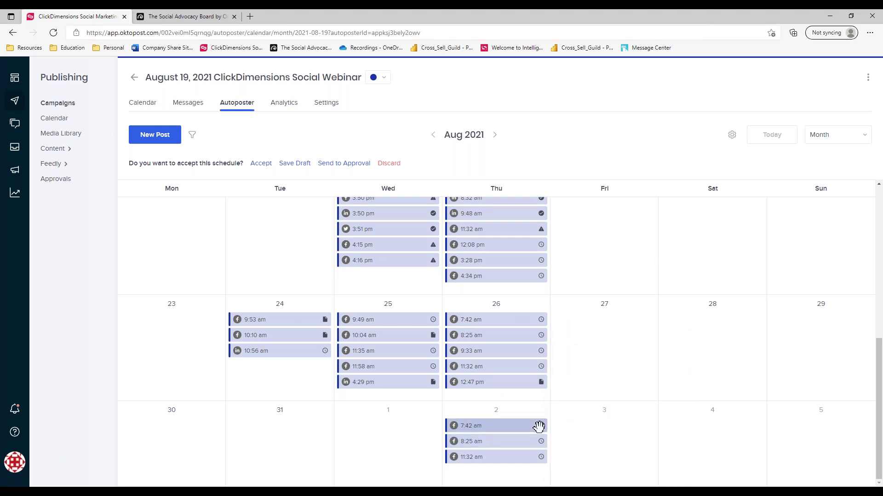
{"action": "left_click_drag", "start_coordinate": [492, 425], "coordinate": [397, 423]}
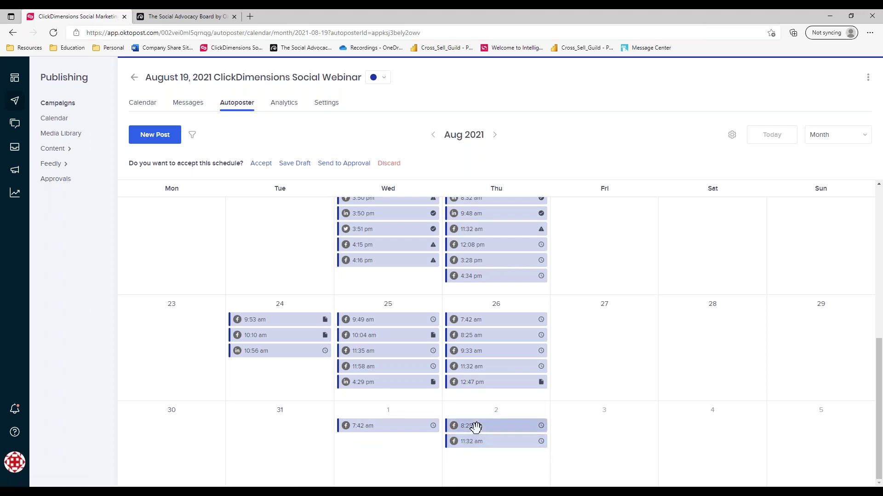
{"action": "mouse_move", "coordinate": [476, 427]}
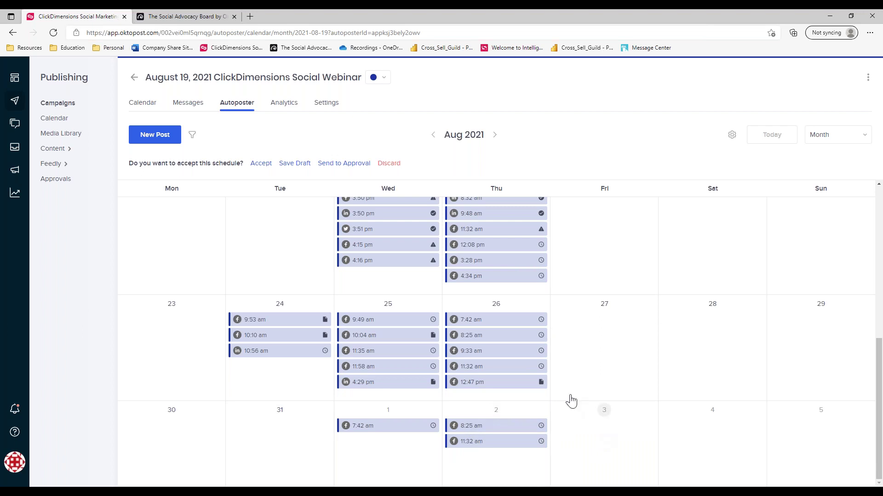
{"action": "mouse_move", "coordinate": [525, 427]}
{"action": "left_click_drag", "start_coordinate": [525, 426], "coordinate": [642, 432]}
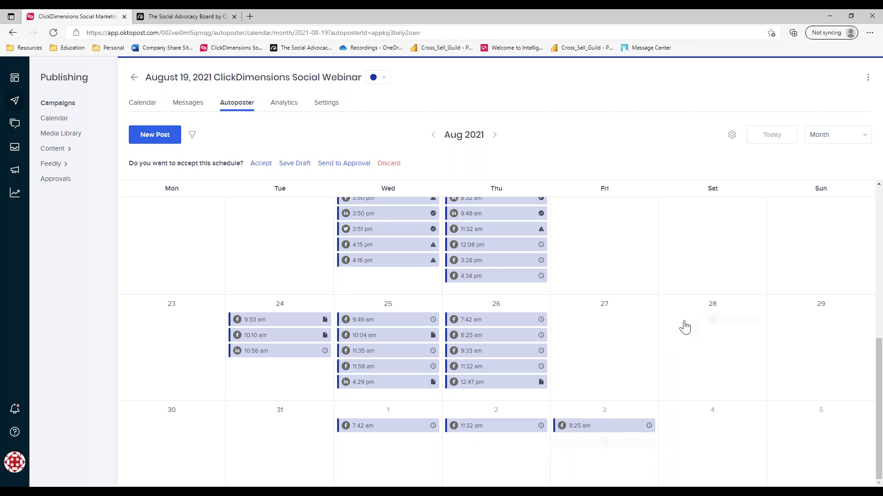
{"action": "mouse_move", "coordinate": [540, 320]}
Accept the generated posts and review the filled Aug 18–20 days in the campaign calendar
{"action": "left_click", "coordinate": [260, 164]}
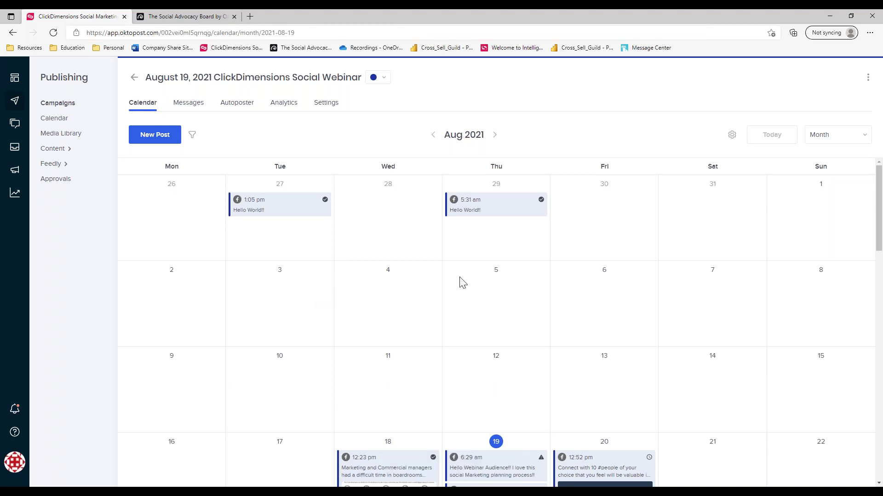
{"action": "scroll", "coordinate": [488, 333], "scroll_direction": "down", "scroll_amount": 1}
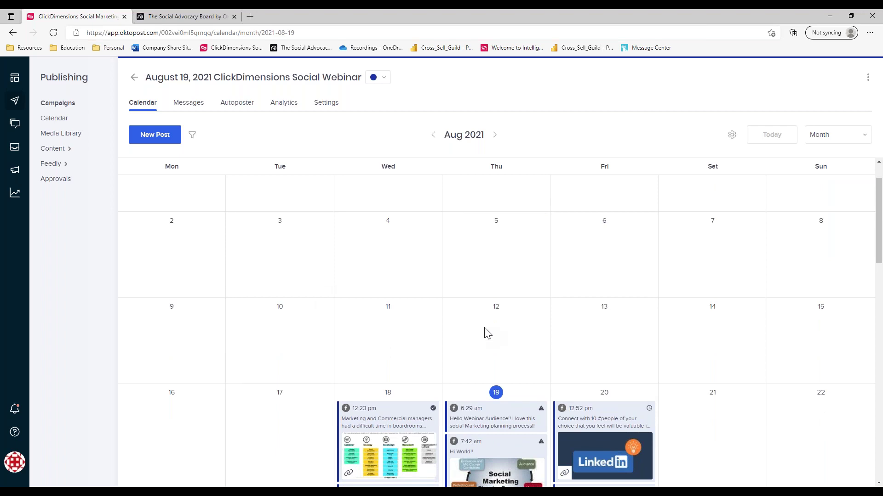
{"action": "scroll", "coordinate": [485, 307], "scroll_direction": "down", "scroll_amount": 1}
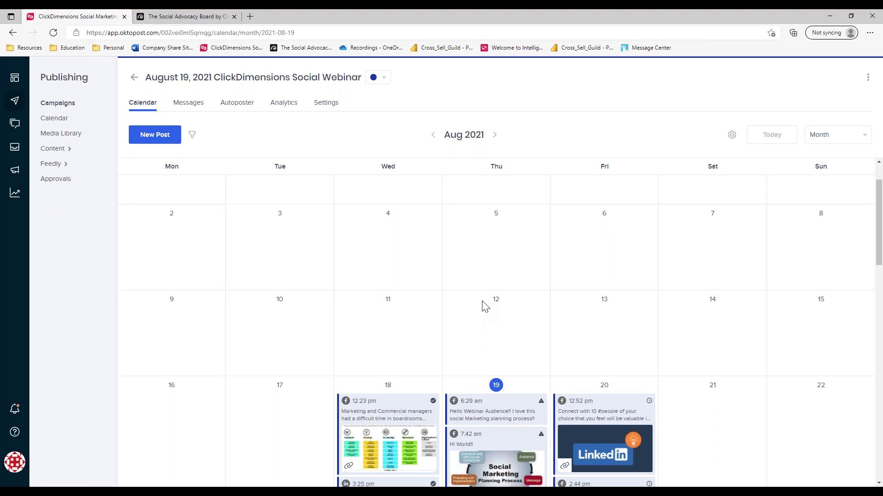
{"action": "scroll", "coordinate": [485, 307], "scroll_direction": "down", "scroll_amount": 2}
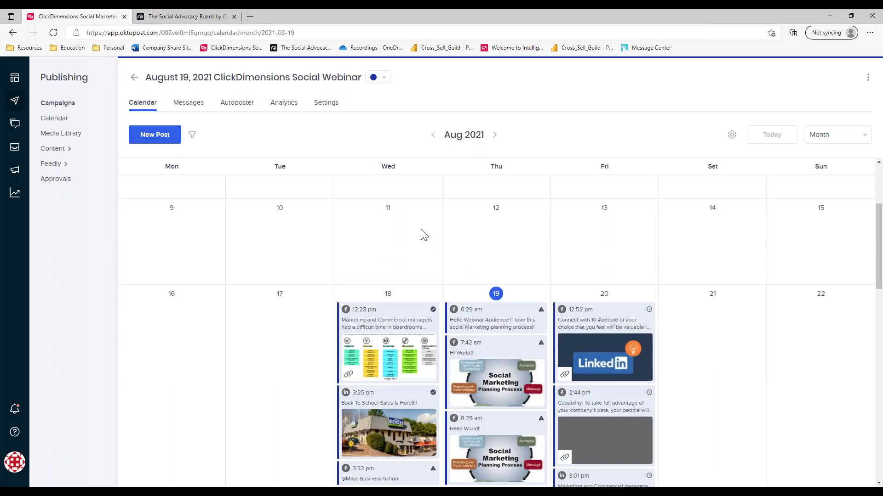
{"action": "left_click", "coordinate": [53, 149]}
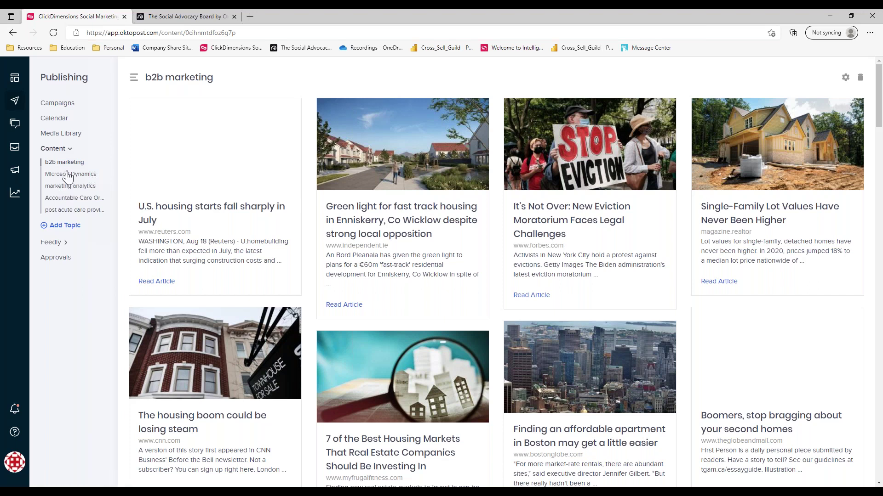
Open the 'marketing analytics' topic feed under Content
{"action": "left_click", "coordinate": [92, 188]}
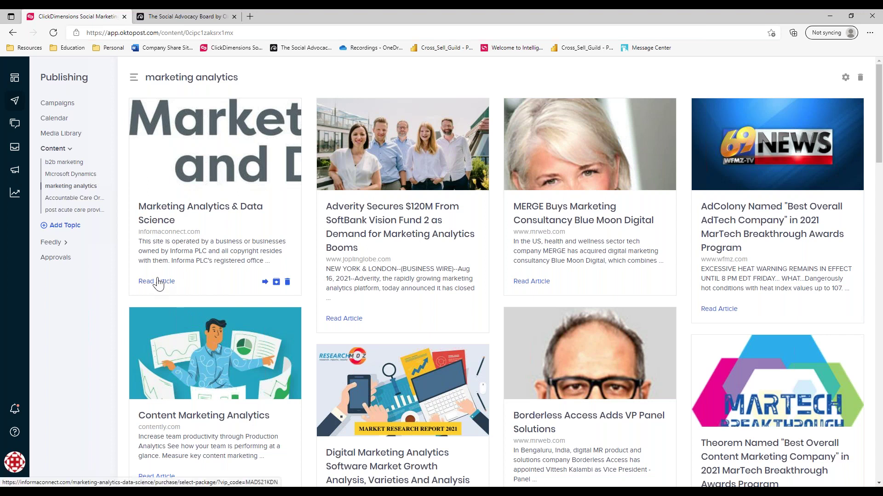
Publish the Marketing Analytics & Data Science article immediately with Post Now, then close the share window
{"action": "left_click", "coordinate": [266, 282]}
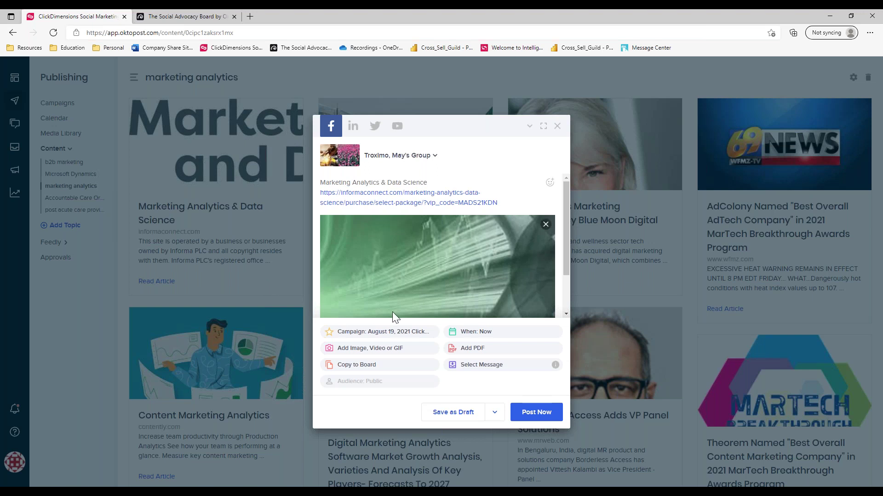
{"action": "left_click", "coordinate": [533, 412]}
{"action": "left_click", "coordinate": [557, 126]}
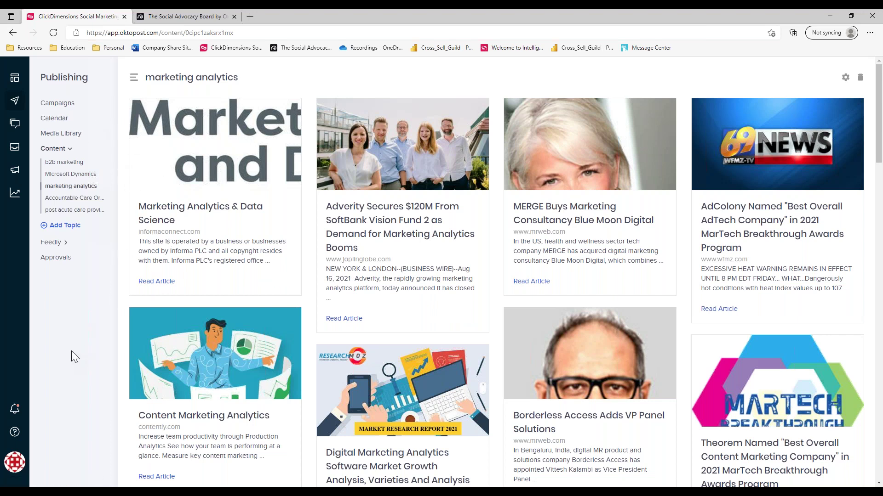
Go to the Employees (Demo) advocacy board and view its Advocates list
{"action": "left_click", "coordinate": [14, 174]}
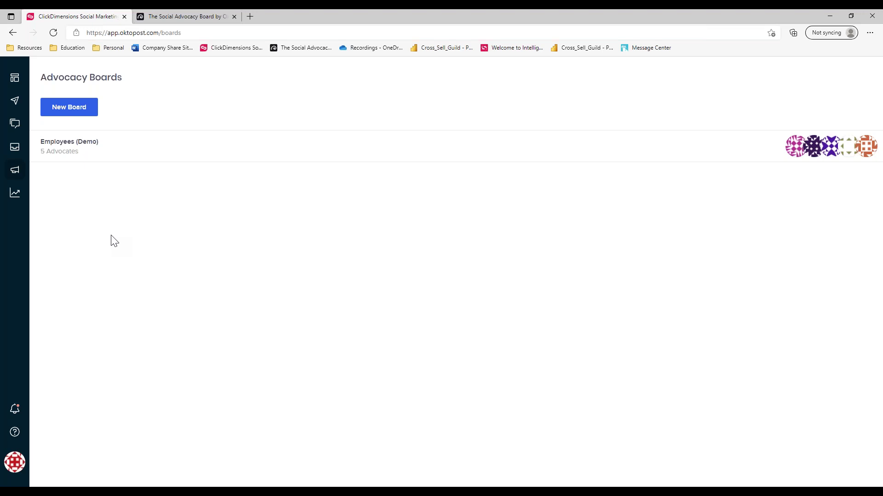
{"action": "left_click", "coordinate": [71, 148]}
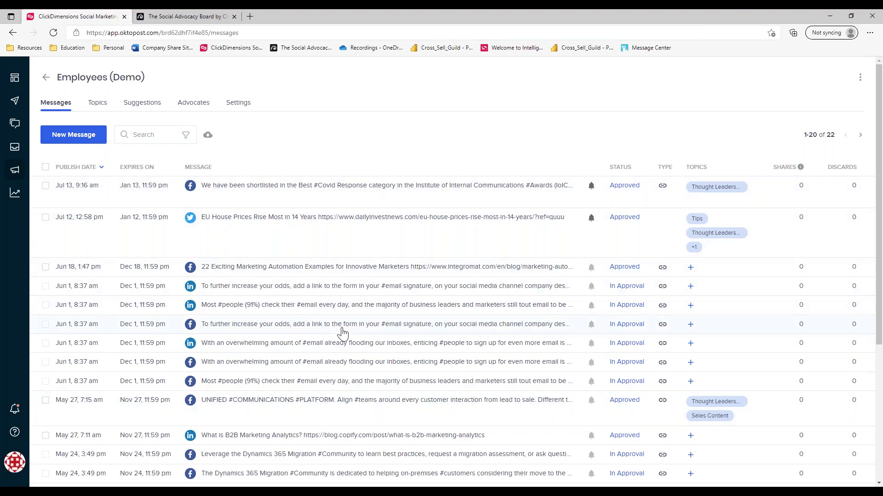
{"action": "left_click", "coordinate": [103, 107]}
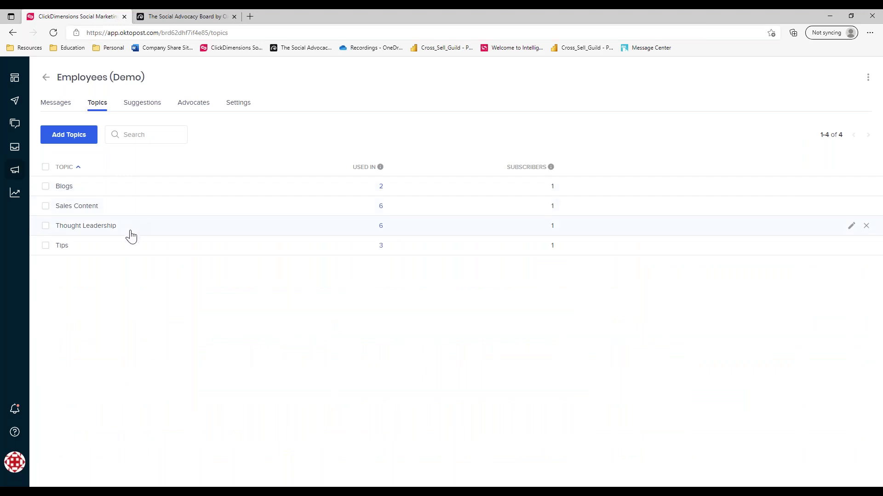
{"action": "left_click", "coordinate": [185, 113]}
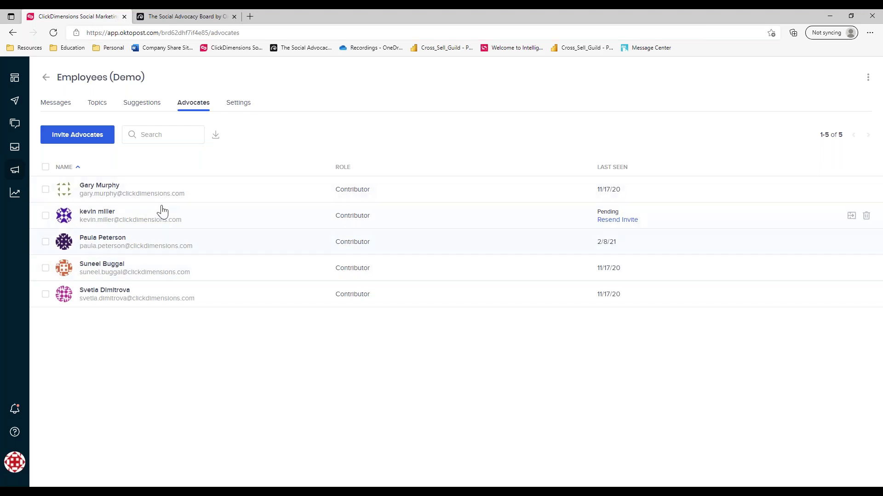
On the Social Advocacy Board, start a LinkedIn share of the Inc. 5000 post and show its timing options
{"action": "left_click", "coordinate": [195, 17]}
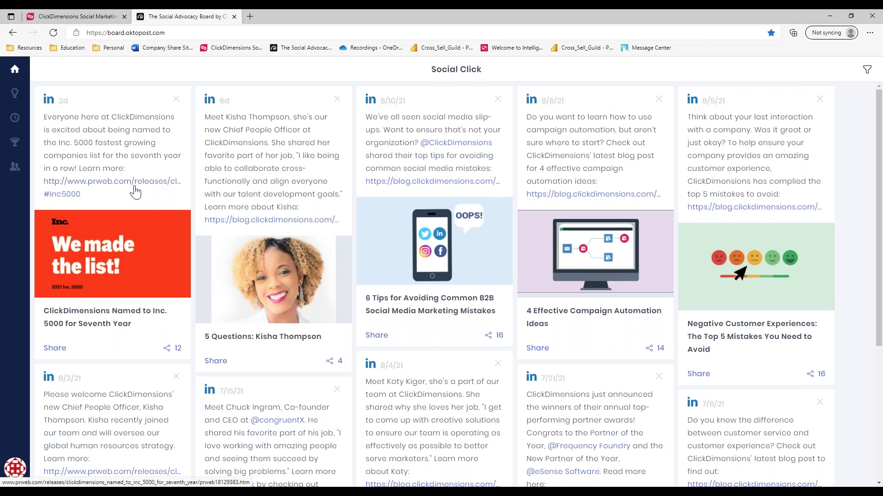
{"action": "left_click", "coordinate": [61, 355]}
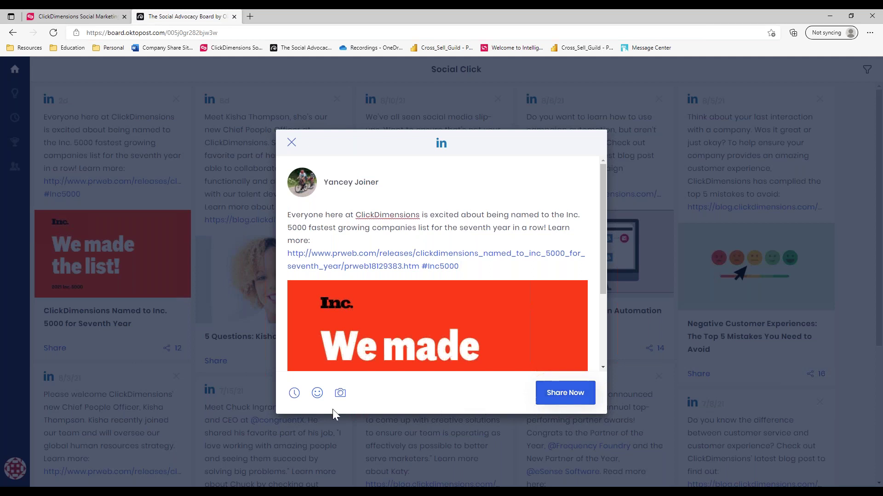
{"action": "left_click", "coordinate": [295, 393]}
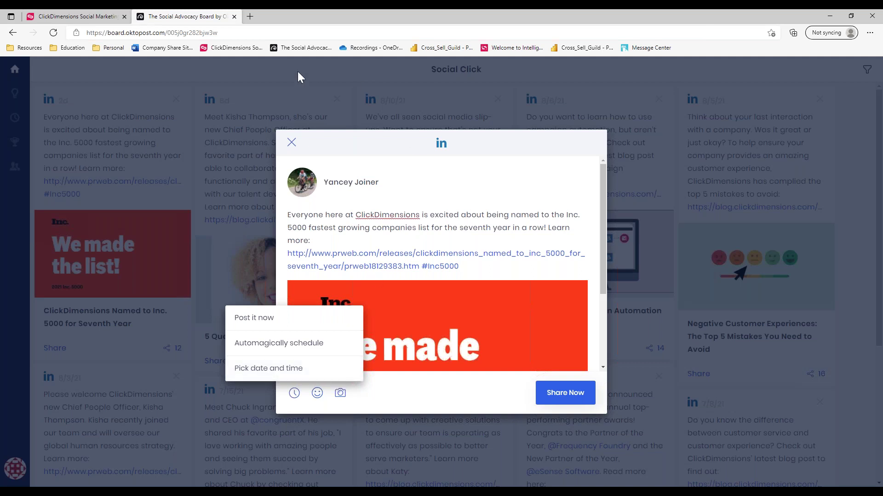
Return to the Employees (Demo) Advocates list in the ClickDimensions Social Marketing tab
{"action": "left_click", "coordinate": [76, 14]}
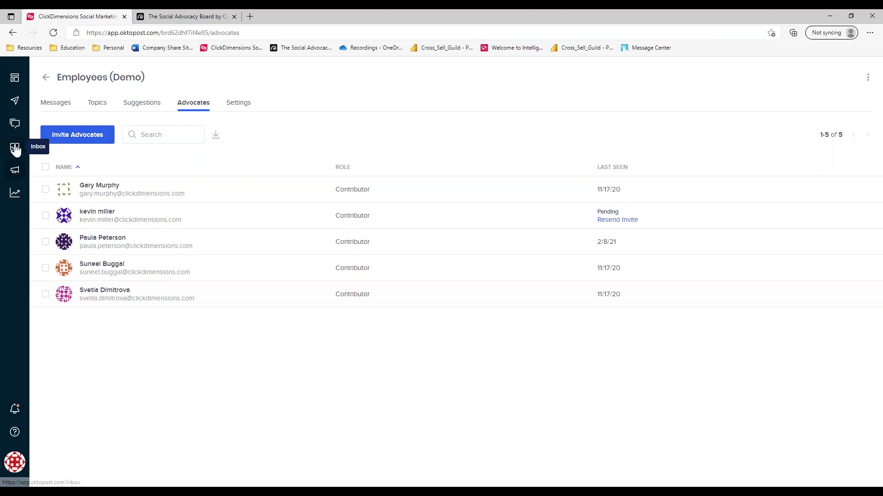
Open the social listening Streams and show the Brand Mentions stream with its four feeds
{"action": "left_click", "coordinate": [15, 129]}
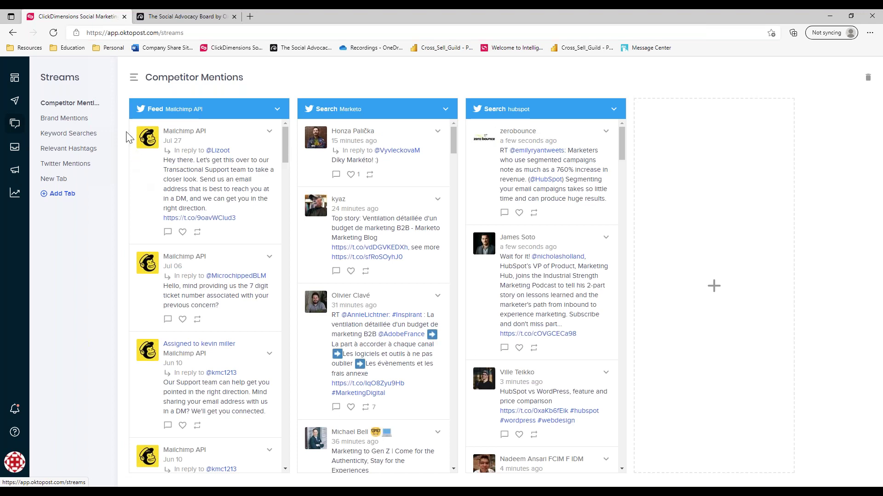
{"action": "left_click", "coordinate": [56, 120]}
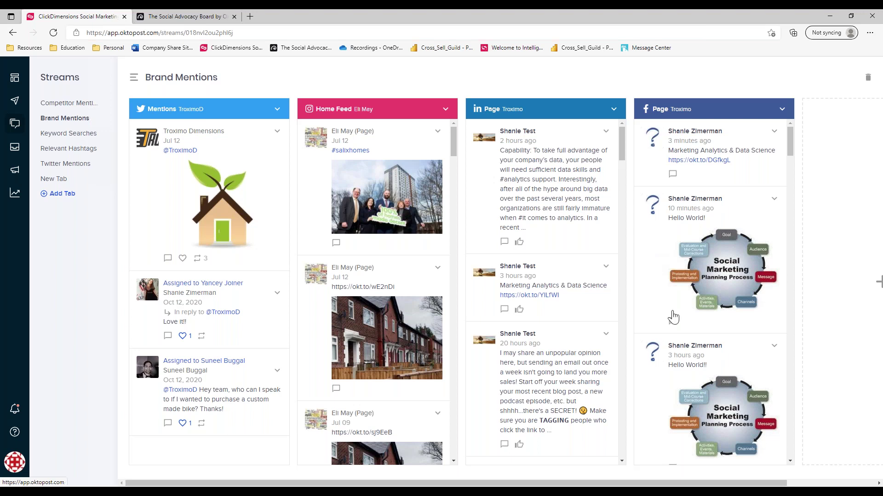
Scroll the stream columns sideways, then show the Competitor Mentions stream (Mailchimp, Marketo, HubSpot)
{"action": "left_click_drag", "start_coordinate": [721, 485], "coordinate": [808, 485]}
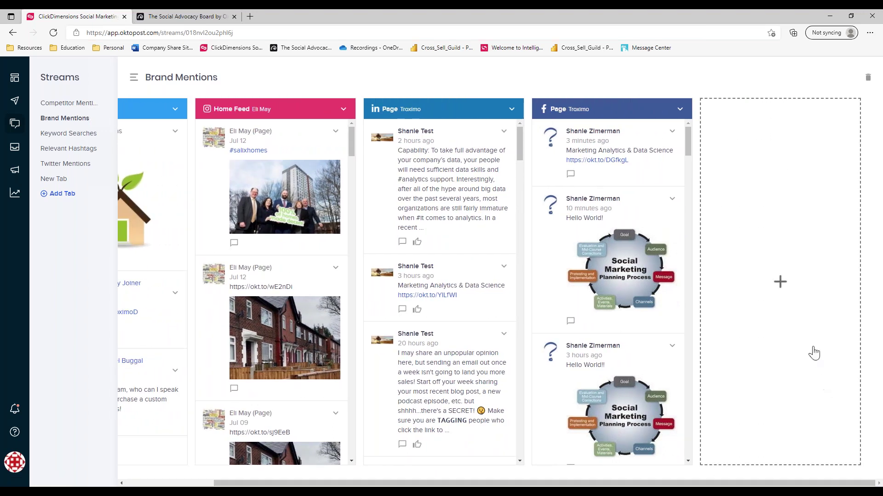
{"action": "left_click_drag", "start_coordinate": [741, 484], "coordinate": [623, 484]}
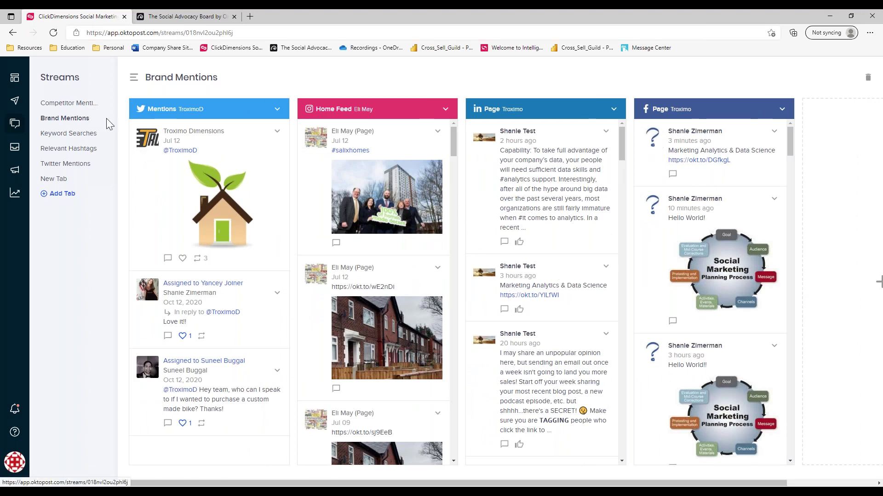
{"action": "left_click", "coordinate": [79, 103]}
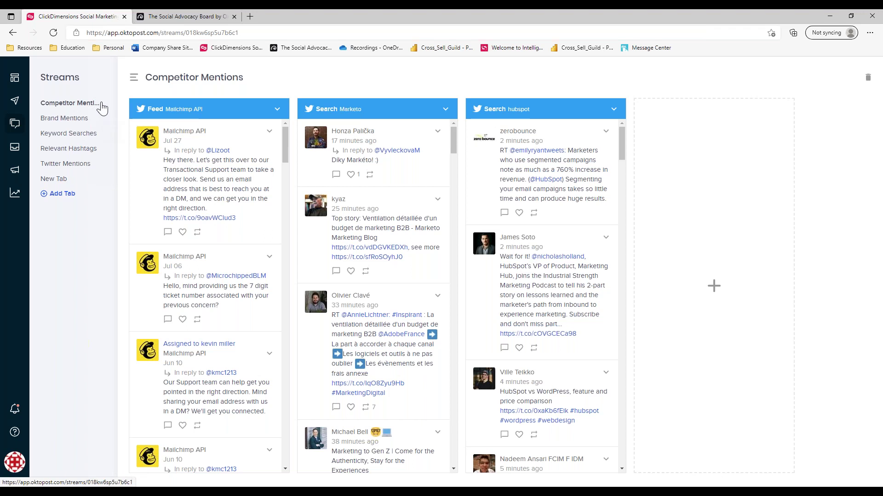
Browse the Keyword Searches, Relevant Hashtags and Twitter Mentions streams, then return to Brand Mentions
{"action": "left_click", "coordinate": [87, 135]}
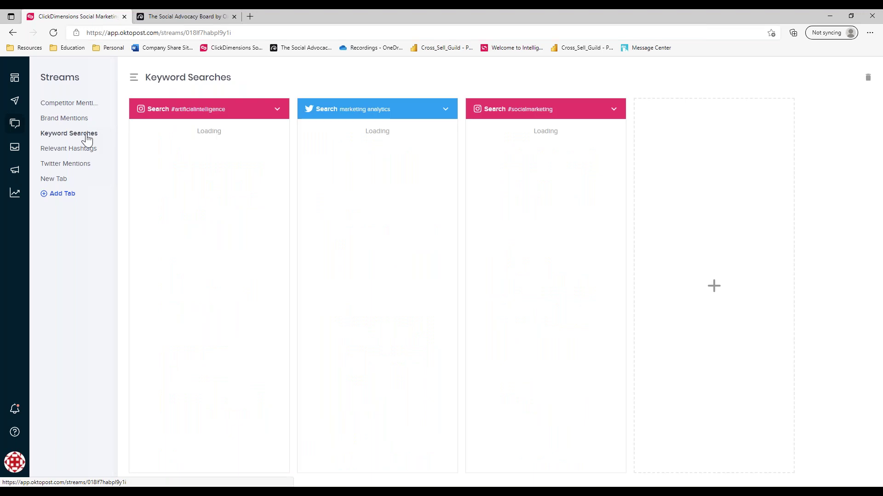
{"action": "left_click", "coordinate": [87, 152]}
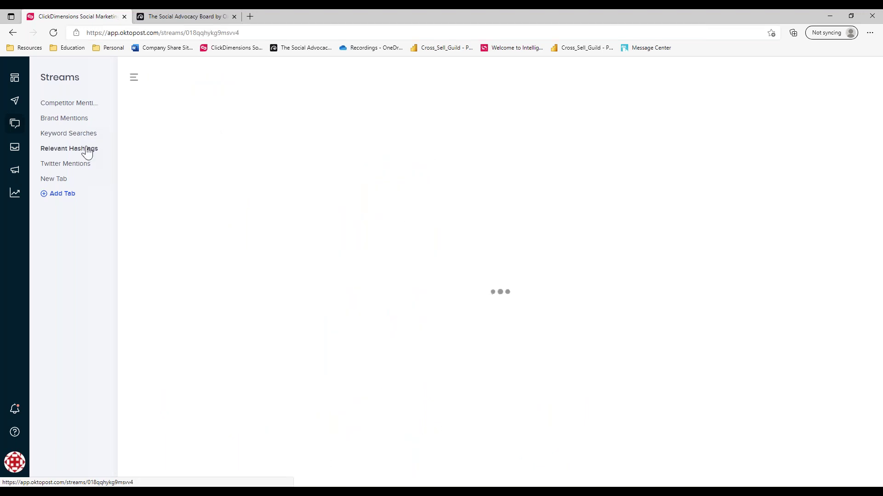
{"action": "left_click", "coordinate": [82, 165]}
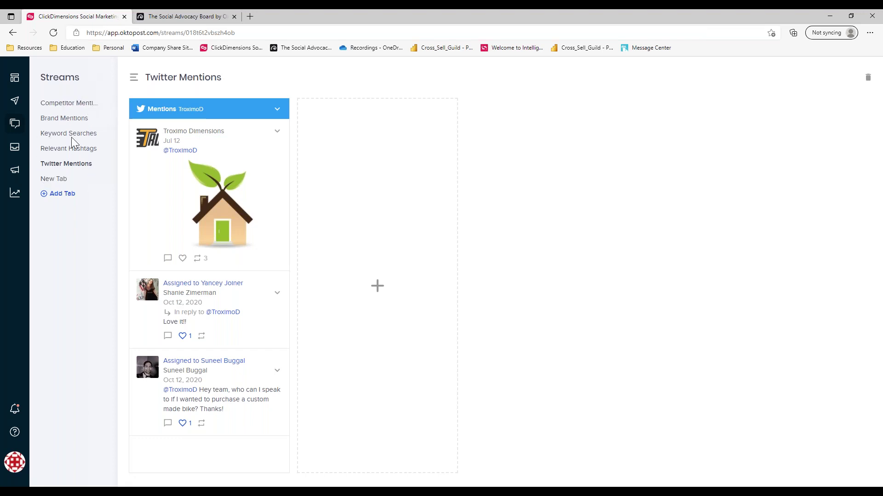
{"action": "left_click", "coordinate": [73, 121]}
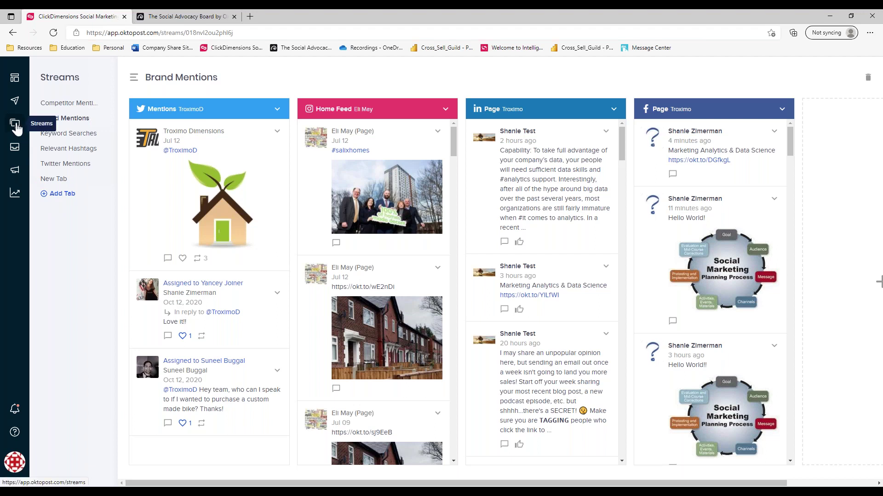
Open the Inbox and list the three conversations assigned to me
{"action": "left_click", "coordinate": [15, 148]}
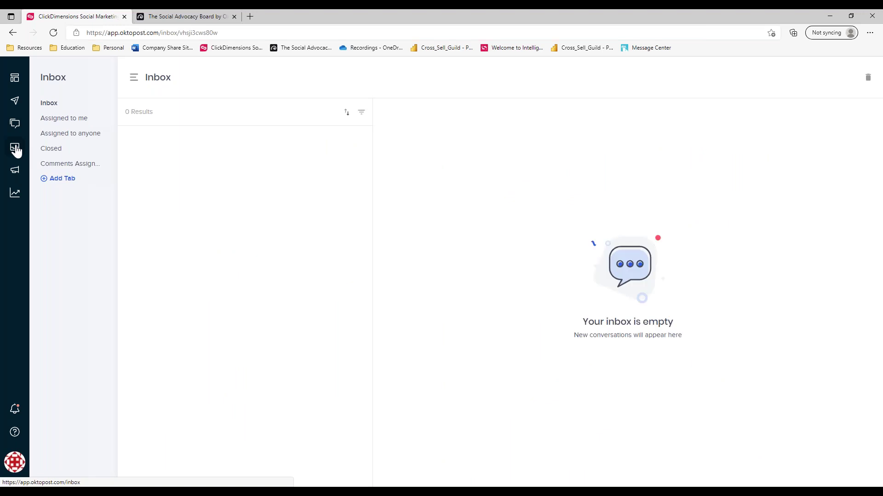
{"action": "left_click", "coordinate": [64, 122]}
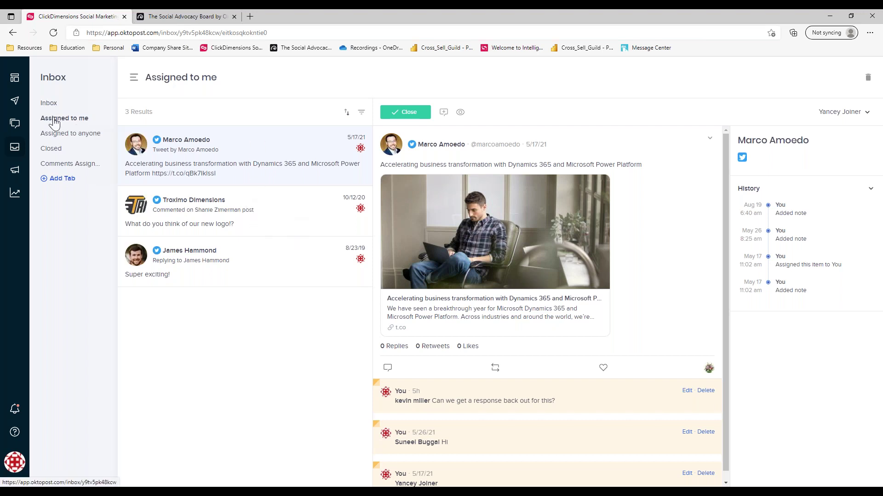
Limit the inbox Network filter to Twitter only by removing LinkedIn, and apply it
{"action": "left_click", "coordinate": [361, 113]}
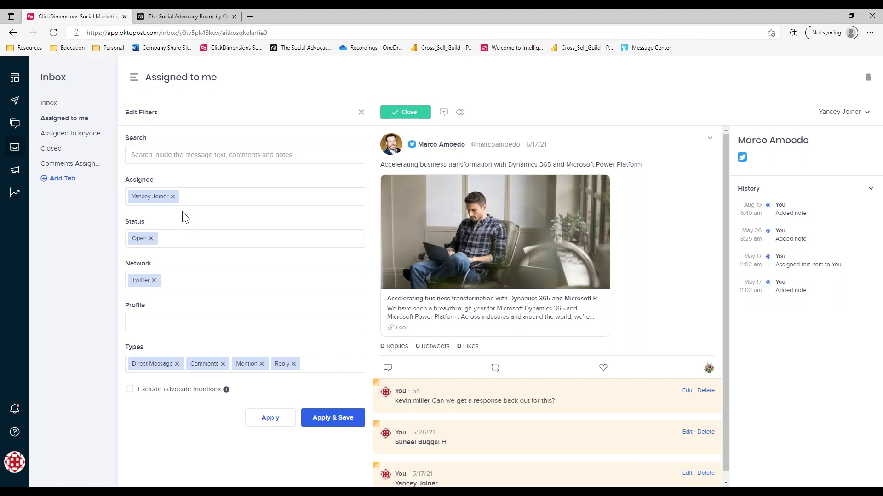
{"action": "left_click", "coordinate": [183, 281]}
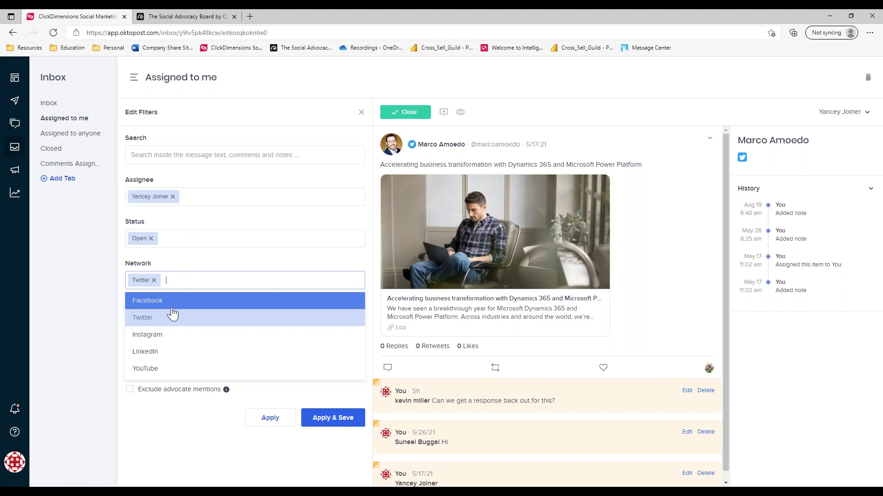
{"action": "left_click", "coordinate": [162, 353]}
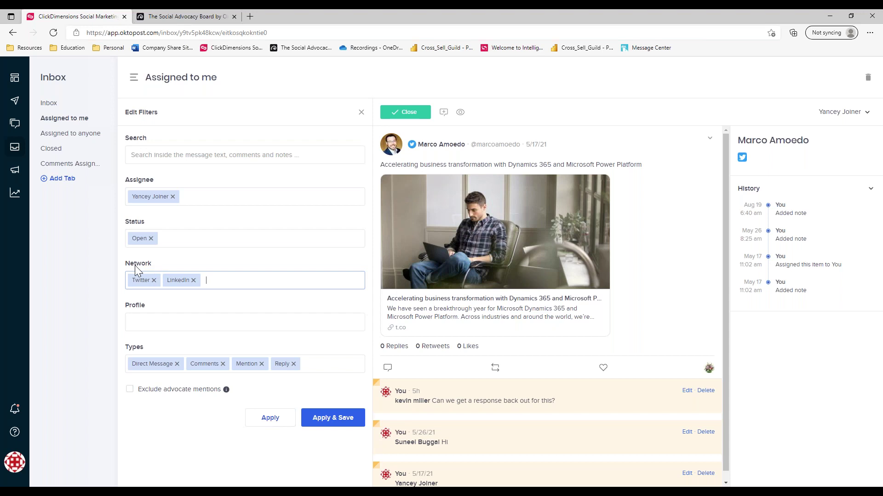
{"action": "key", "text": "Down"}
{"action": "left_click", "coordinate": [193, 280]}
{"action": "left_click", "coordinate": [123, 318]}
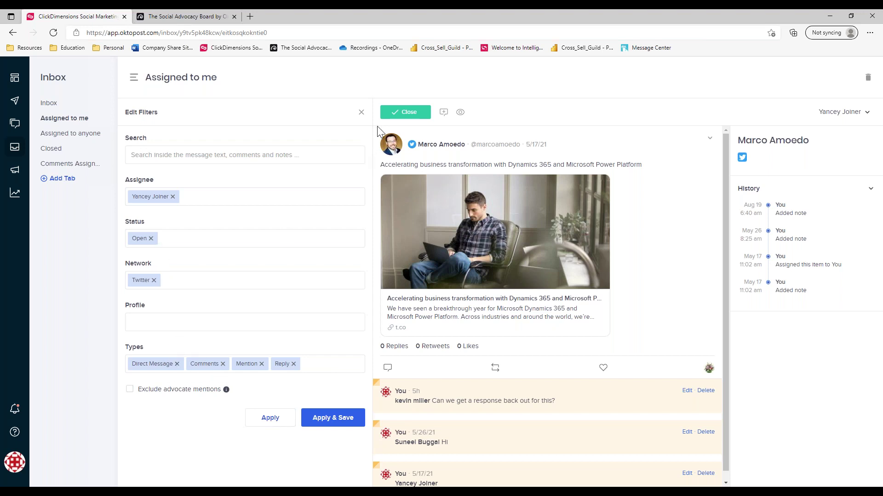
{"action": "left_click", "coordinate": [361, 112]}
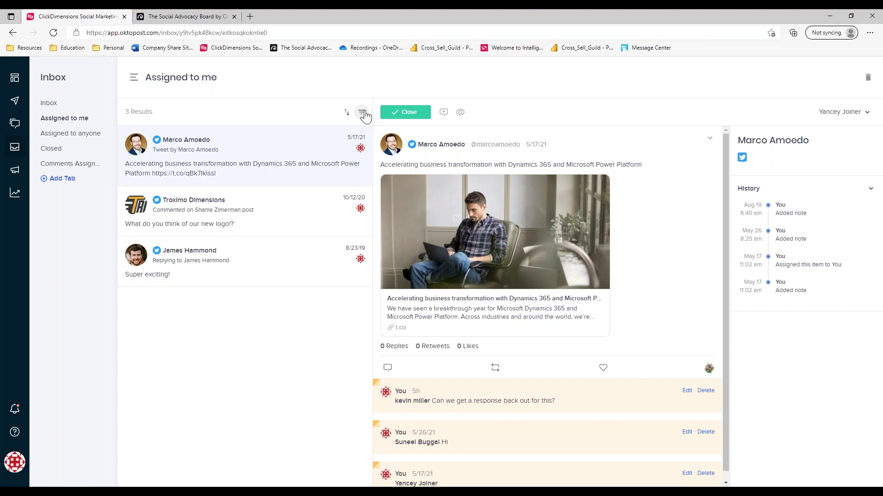
{"action": "left_click", "coordinate": [215, 164]}
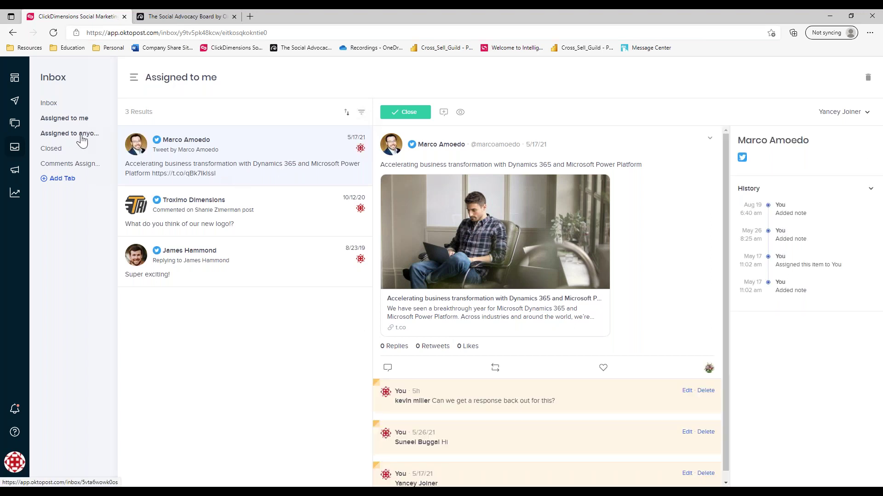
{"action": "left_click", "coordinate": [868, 115]}
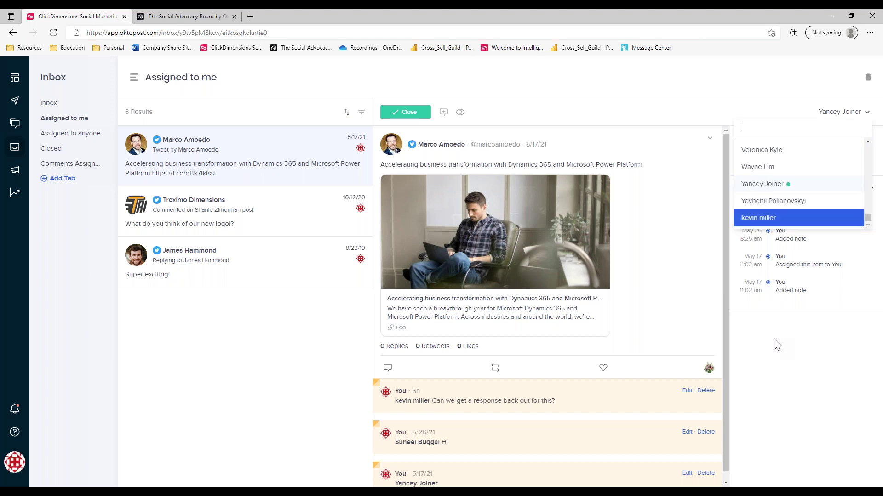
{"action": "left_click", "coordinate": [773, 115]}
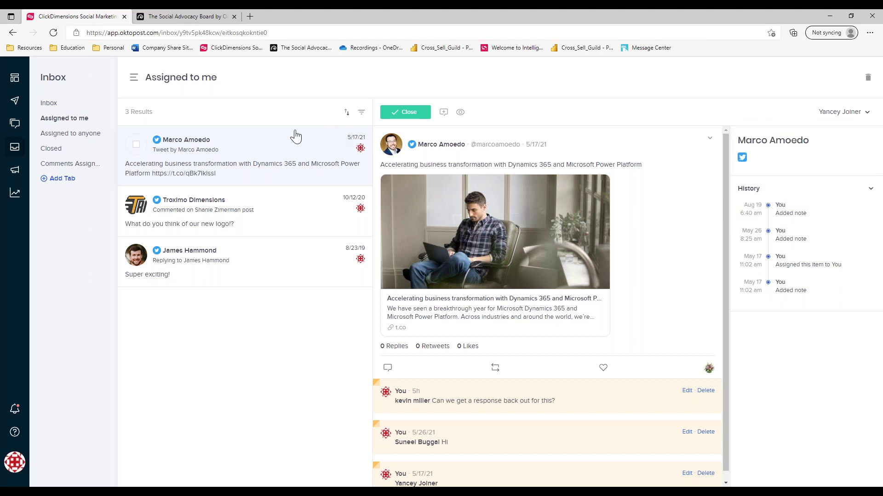
{"action": "left_click", "coordinate": [136, 145]}
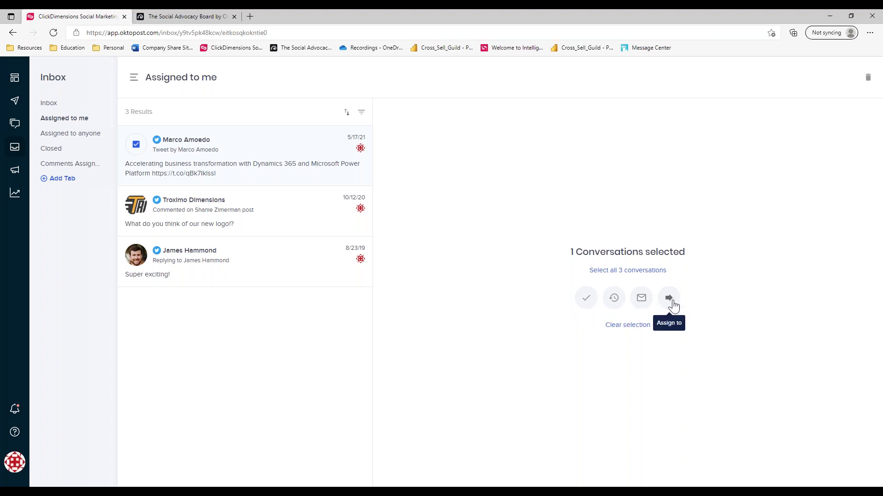
{"action": "left_click", "coordinate": [143, 151]}
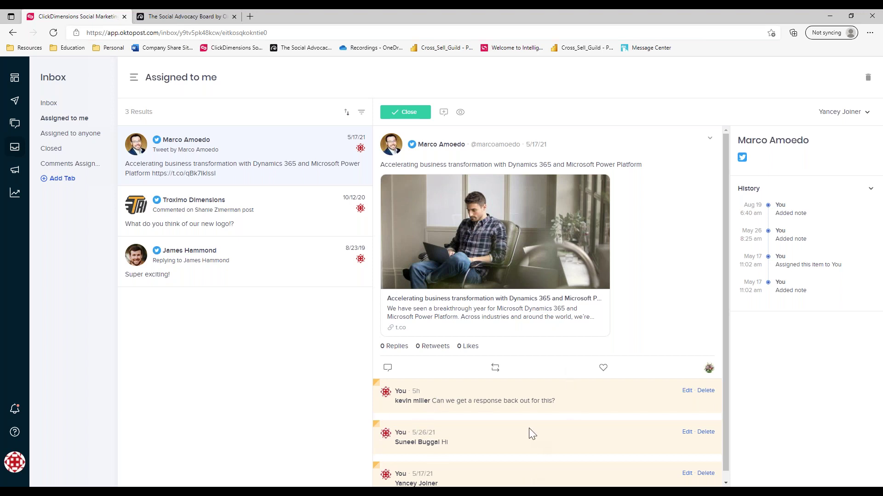
Switch the Inbox to the Assigned to anyone conversations view
{"action": "scroll", "coordinate": [519, 426], "scroll_direction": "down", "scroll_amount": 1}
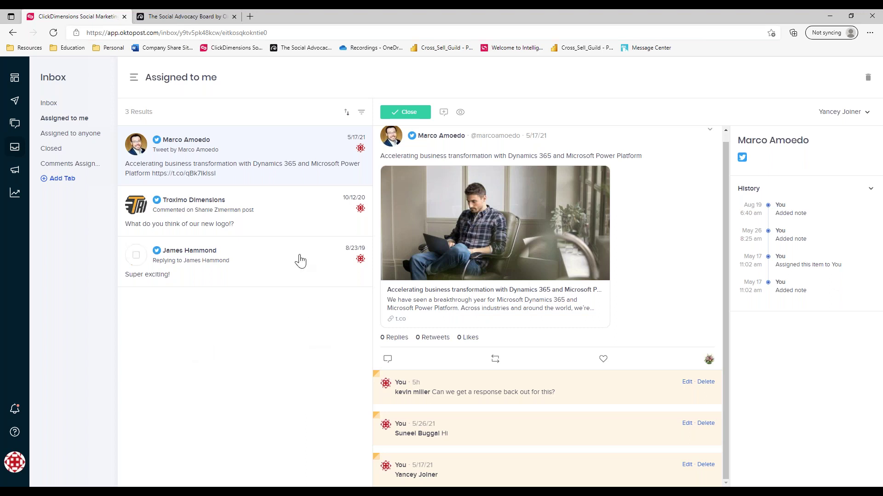
{"action": "left_click", "coordinate": [87, 136]}
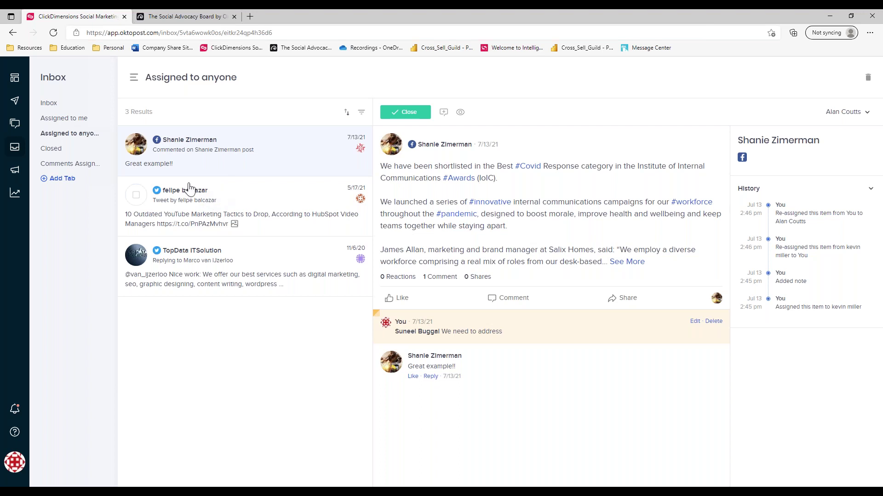
Open the first Facebook comment conversation and reassign it to another teammate
{"action": "left_click", "coordinate": [206, 156]}
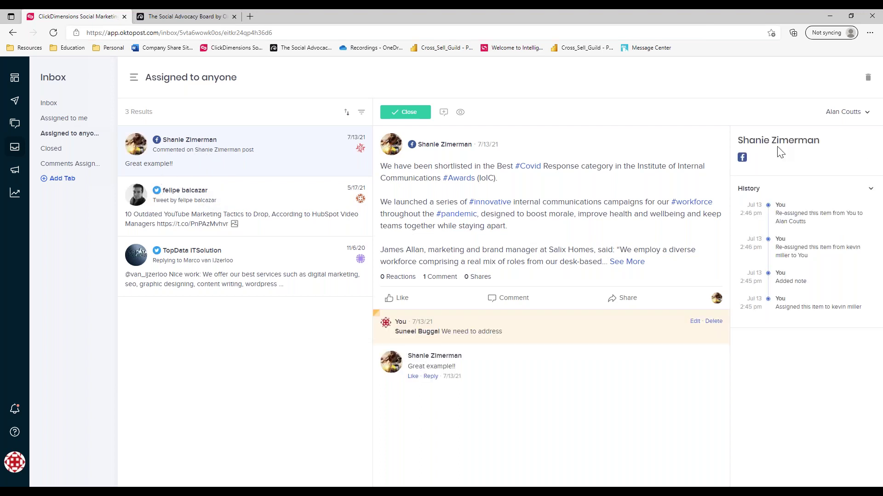
{"action": "left_click", "coordinate": [867, 115]}
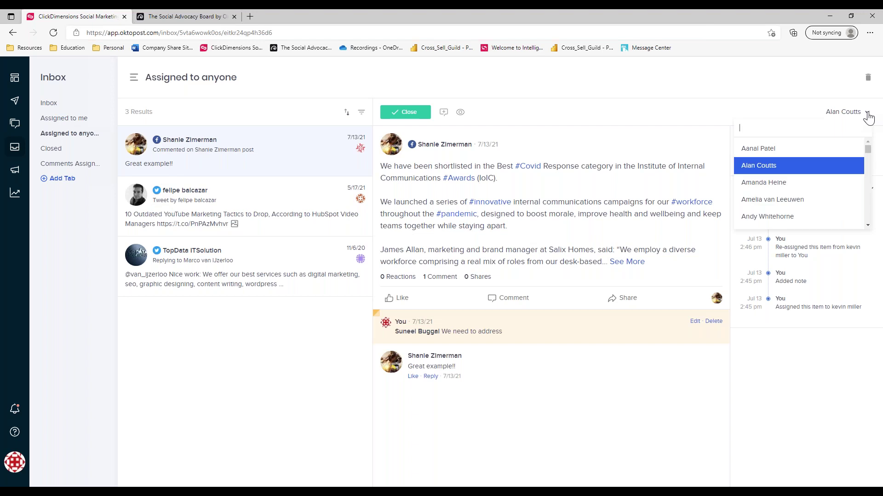
{"action": "left_click", "coordinate": [804, 181]}
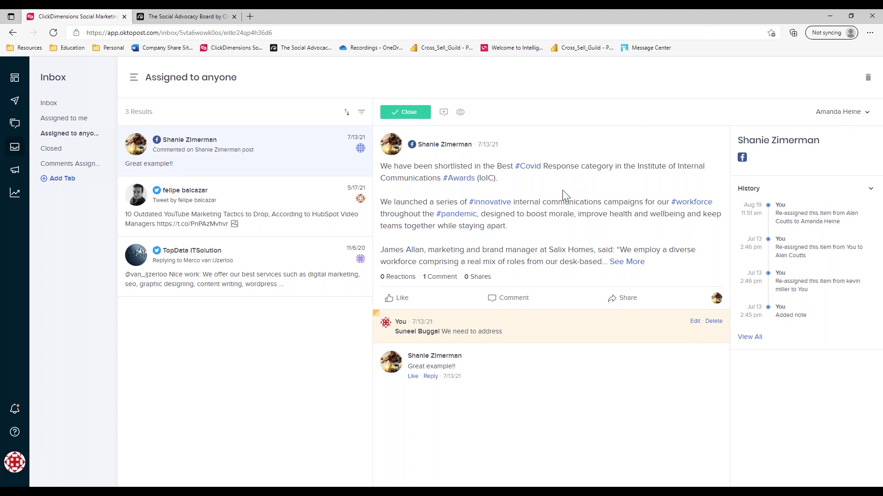
{"action": "left_click", "coordinate": [361, 113]}
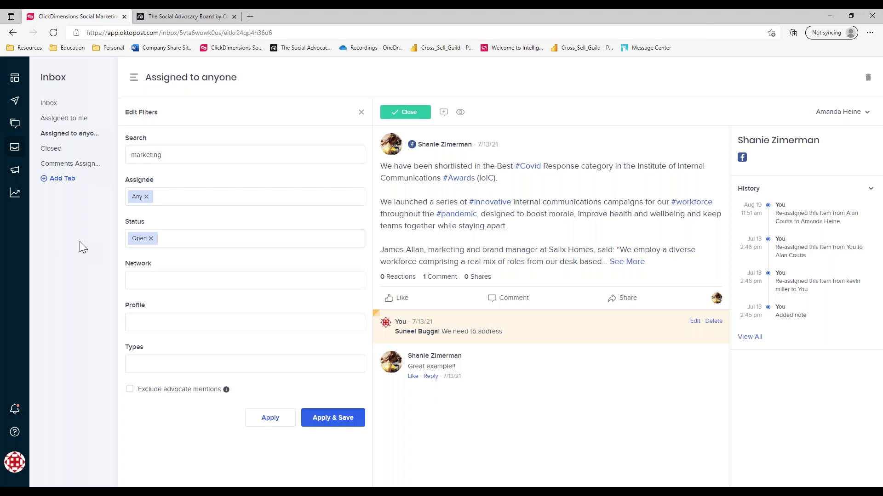
Go to the Publishing Campaigns list
{"action": "left_click", "coordinate": [15, 105]}
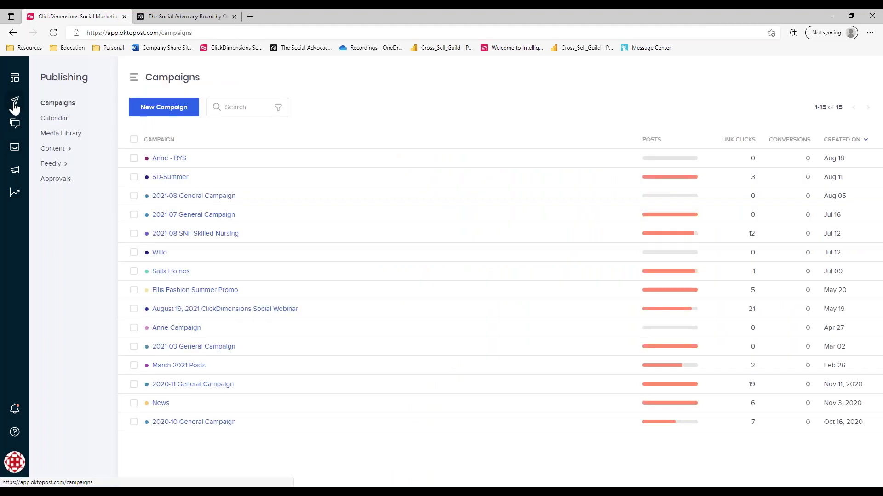